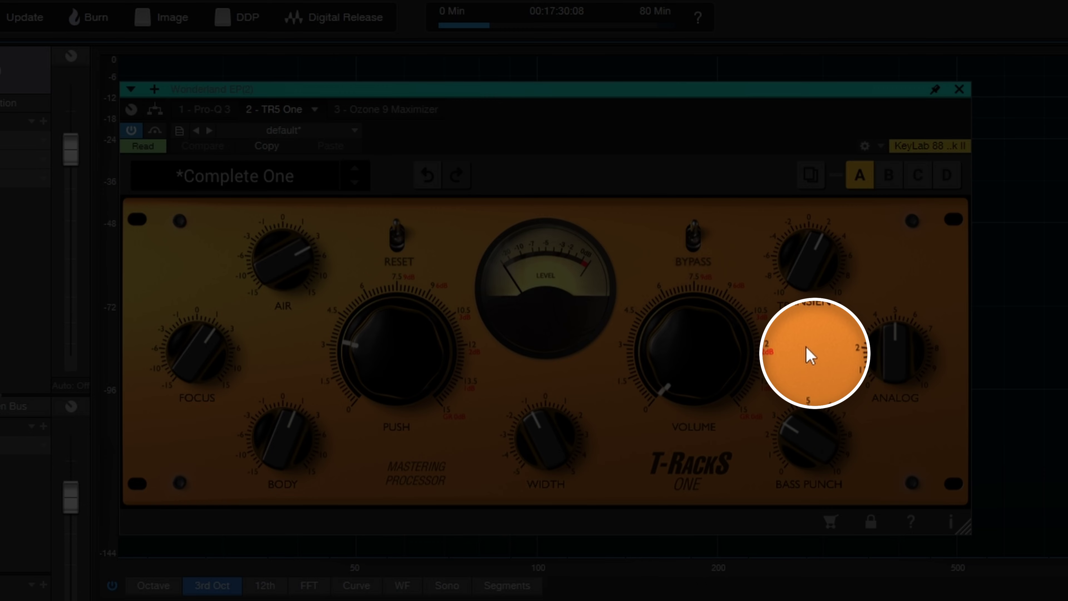
- Play back Wonderland EP(2) while watching the TR5 One processor's Width control
key(space)
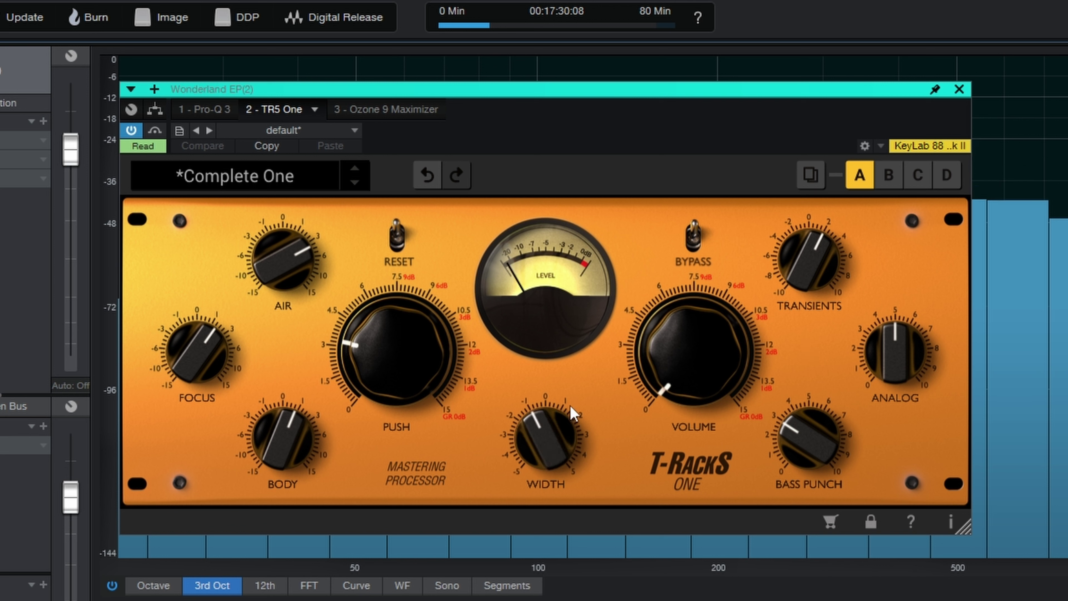
mouse_move(552, 450)
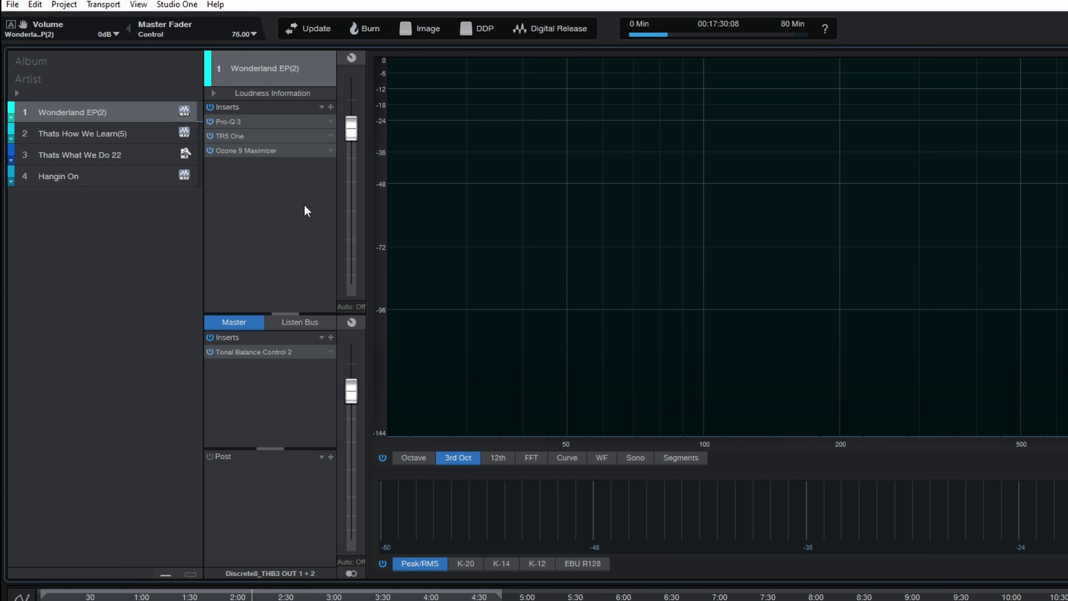
- Set the Wonderland EP(2) track fader's automation mode to Write and record volume moves on it during playback
mouse_move(354, 130)
mouse_down()
mouse_move(351, 154)
mouse_move(353, 134)
mouse_up()
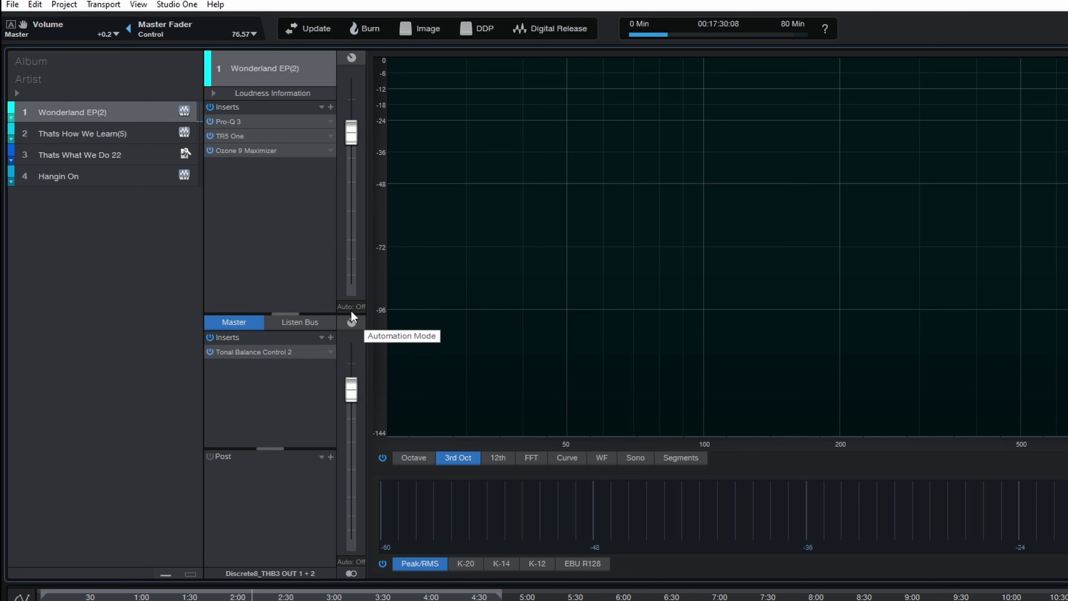
click(351, 316)
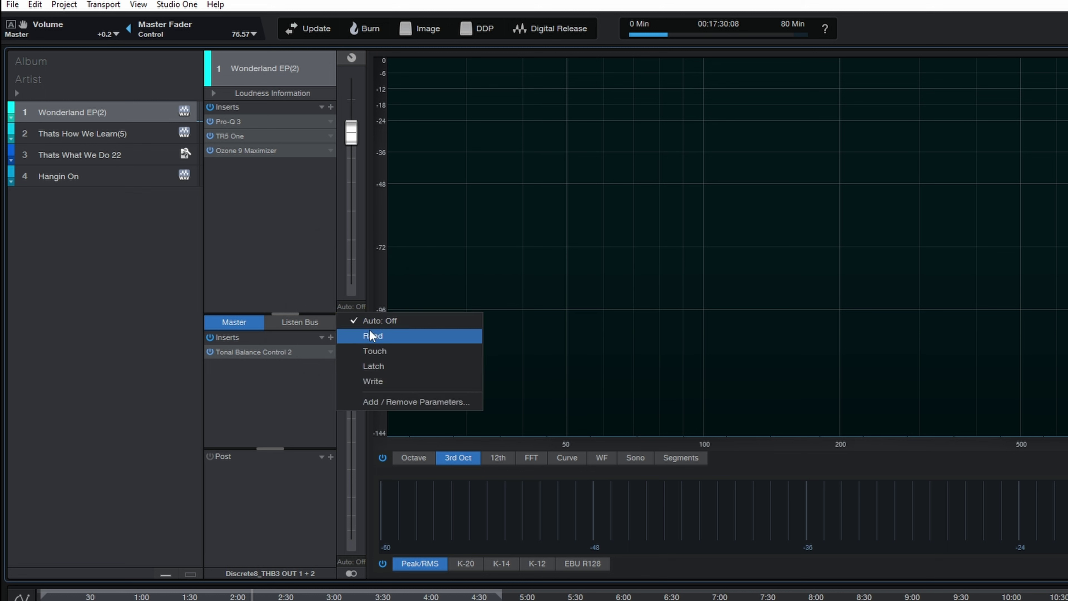
click(373, 382)
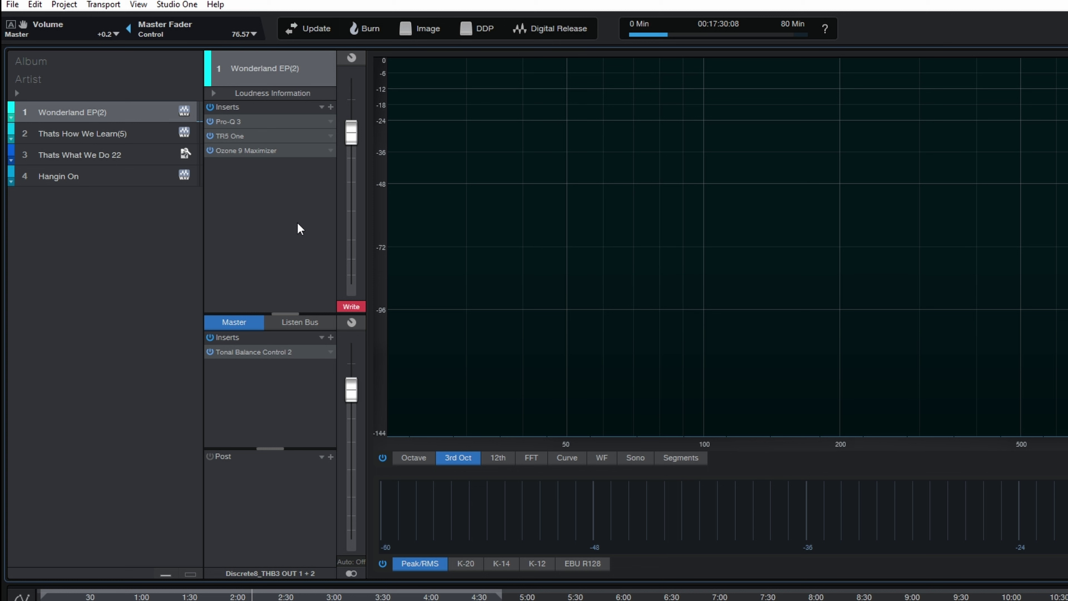
key(space)
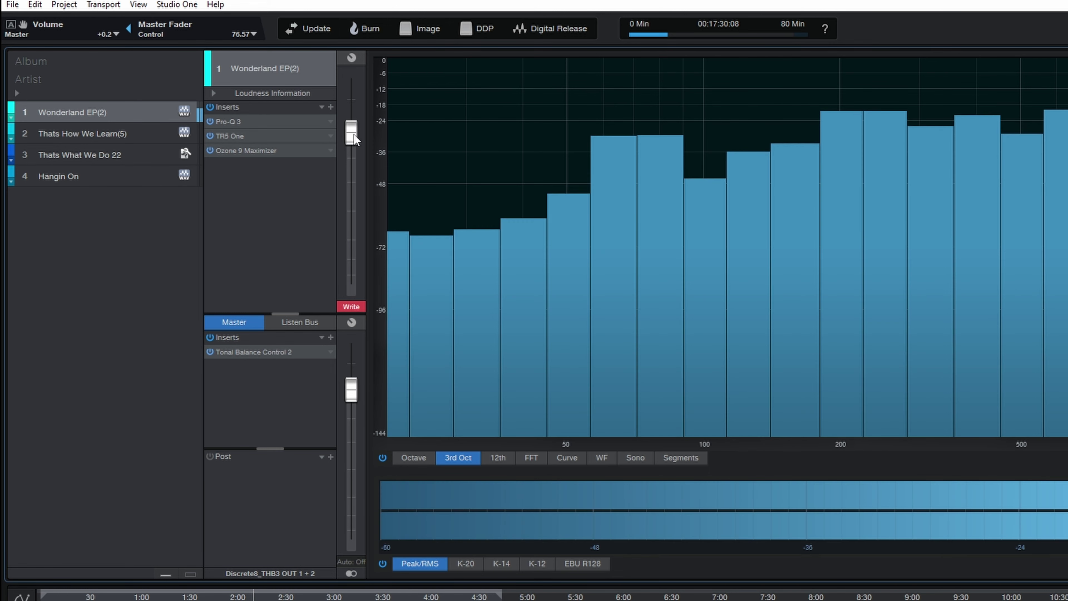
mouse_move(353, 134)
mouse_down()
mouse_move(348, 276)
mouse_move(361, 137)
mouse_move(348, 240)
mouse_move(351, 133)
mouse_up()
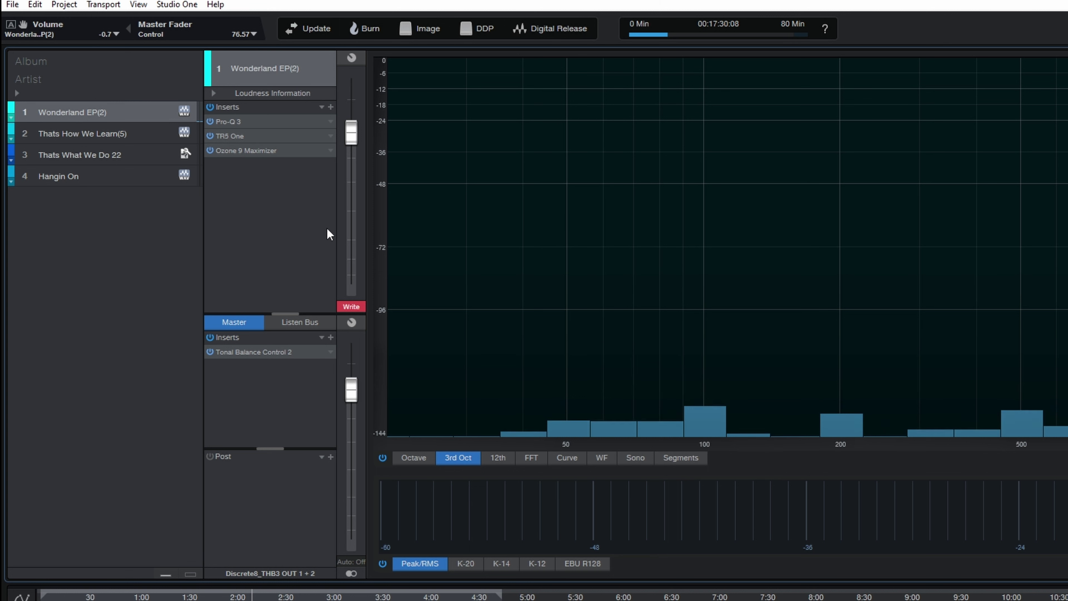
- Set the Wonderland EP(2) track fader's automation mode to Read and play back the recorded volume moves
click(350, 306)
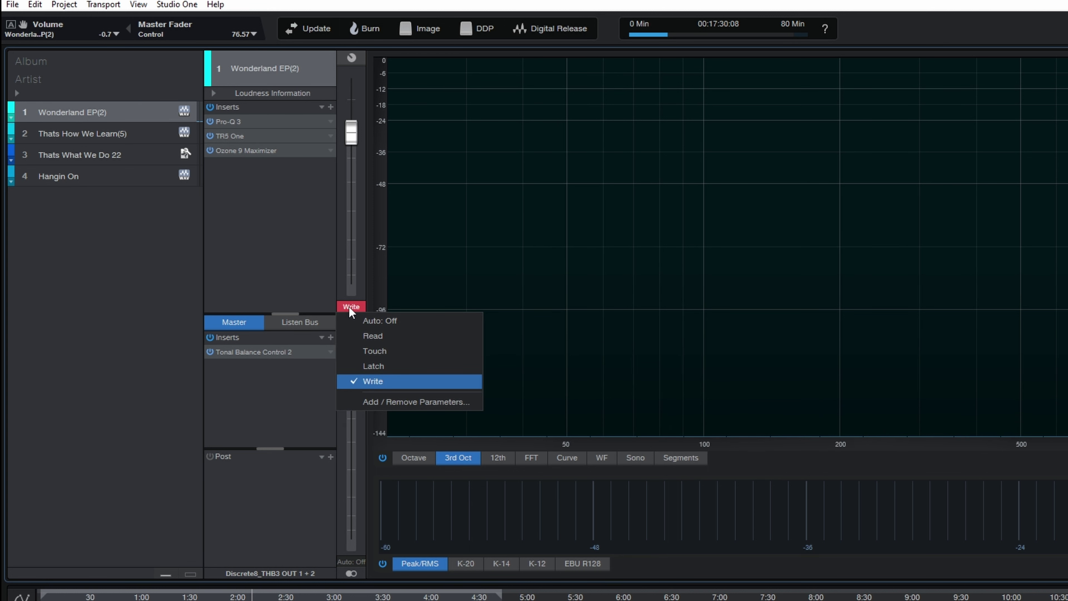
click(370, 335)
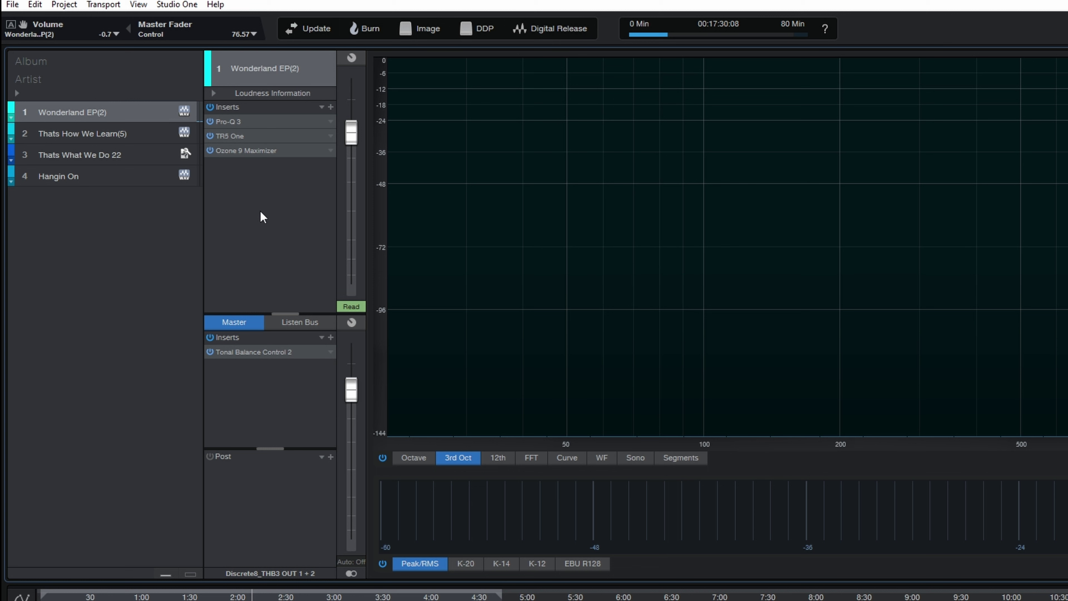
key(space)
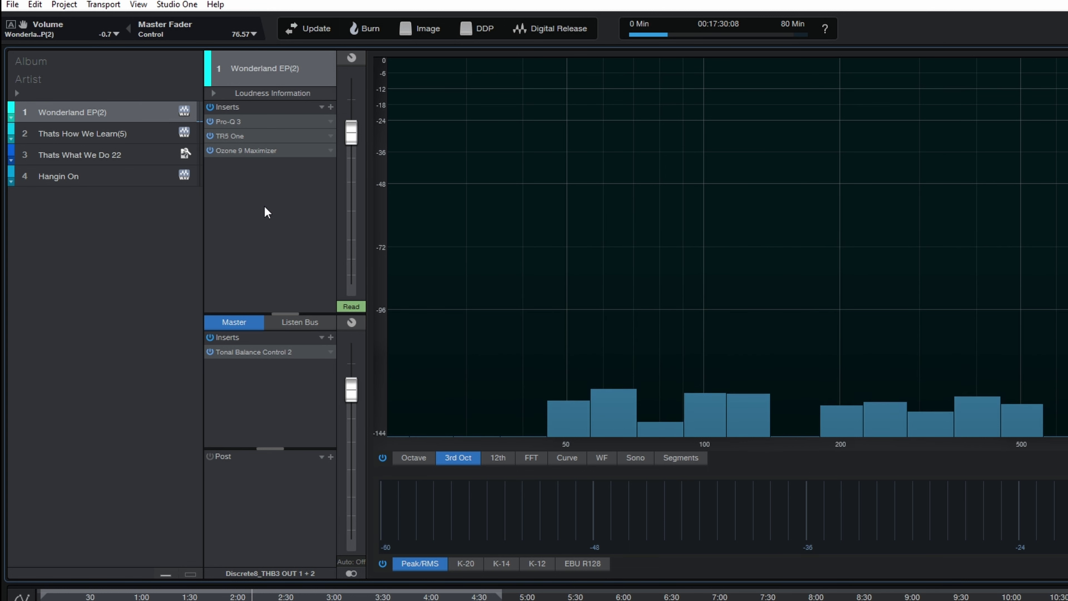
click(353, 307)
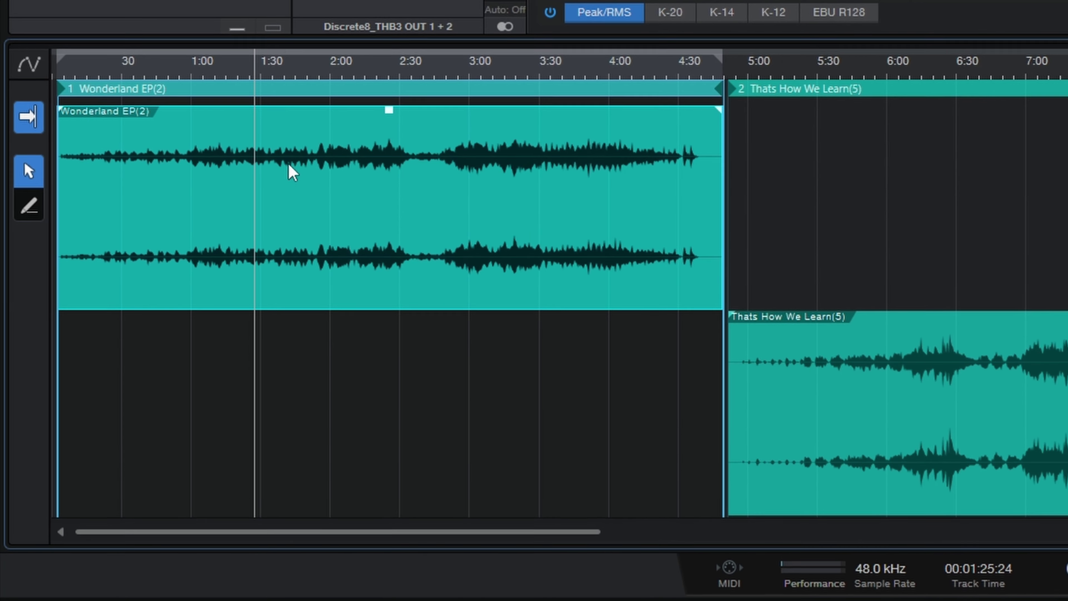
- Enable the Gain Envelope on the Wonderland EP(2) audio event
right_click(289, 167)
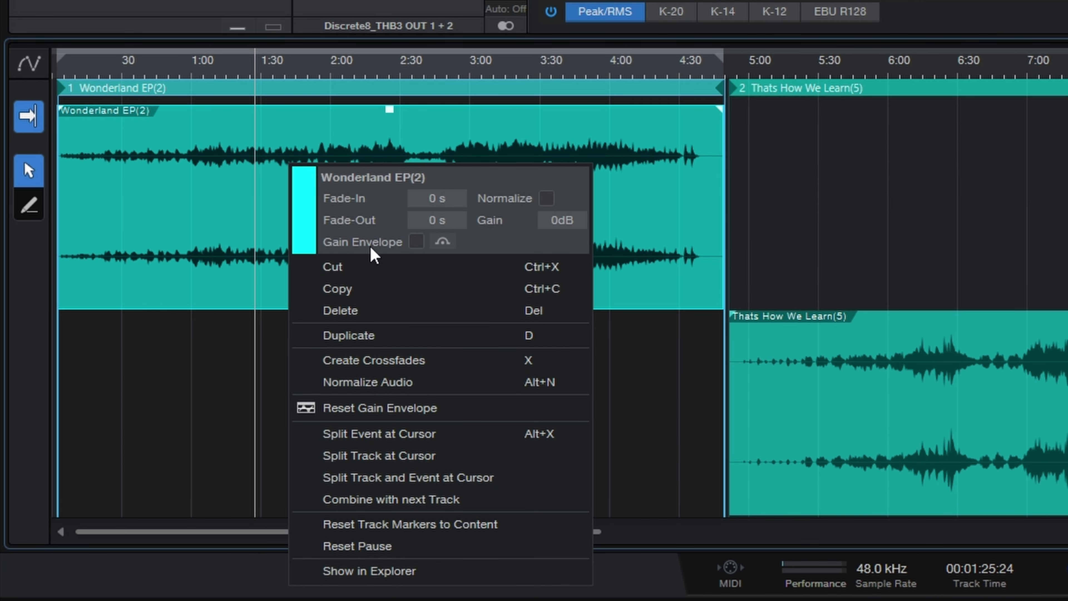
click(418, 243)
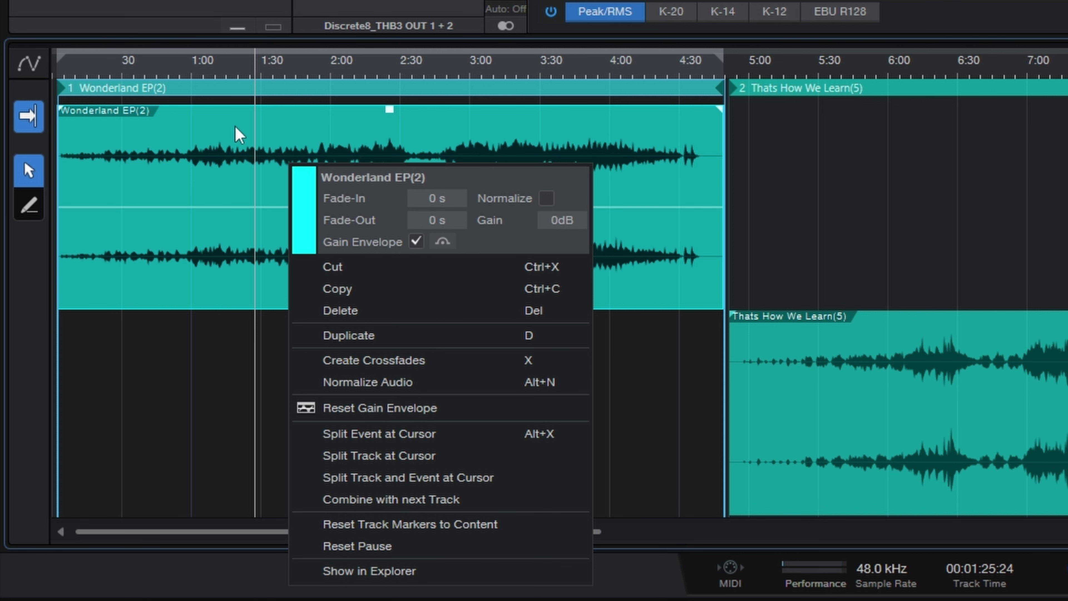
click(420, 273)
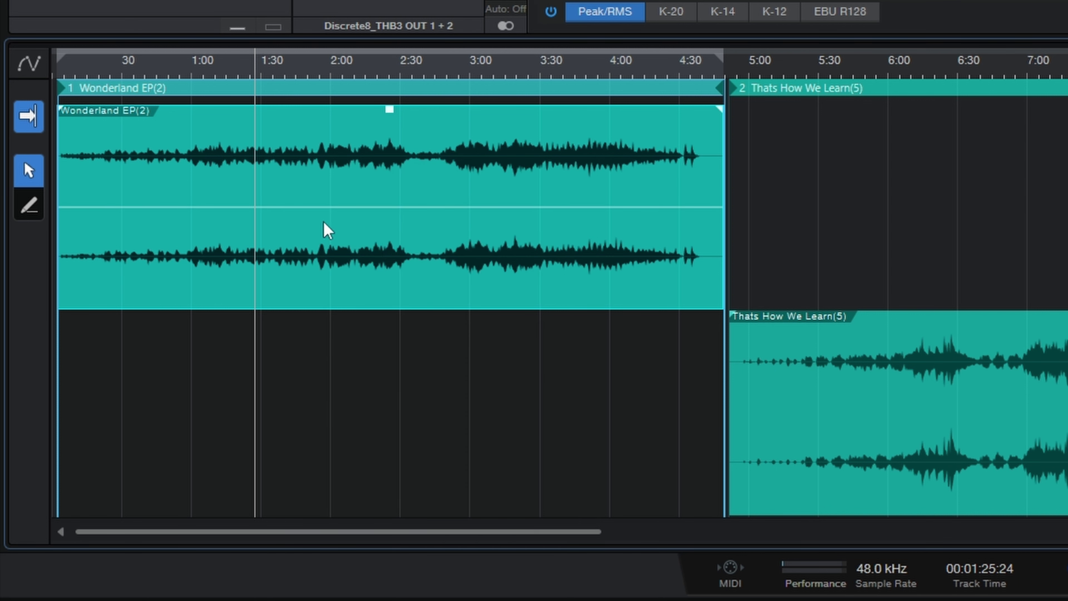
- Shape the gain envelope with a deep dip around 1:30 and a slight boost from just before 2:00, and play it back
click(255, 208)
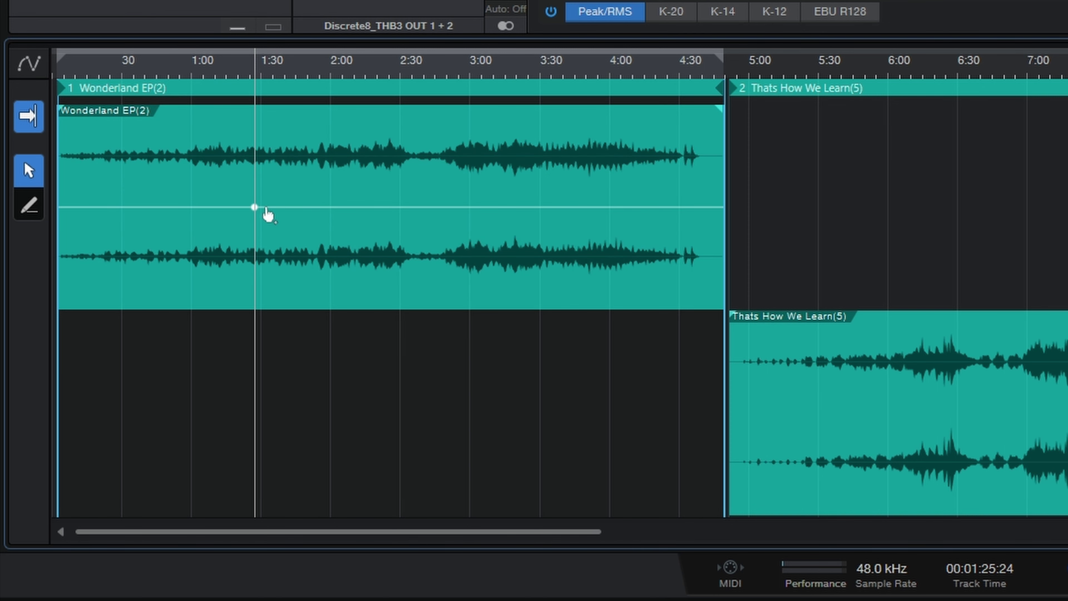
drag(264, 207, 328, 199)
click(289, 269)
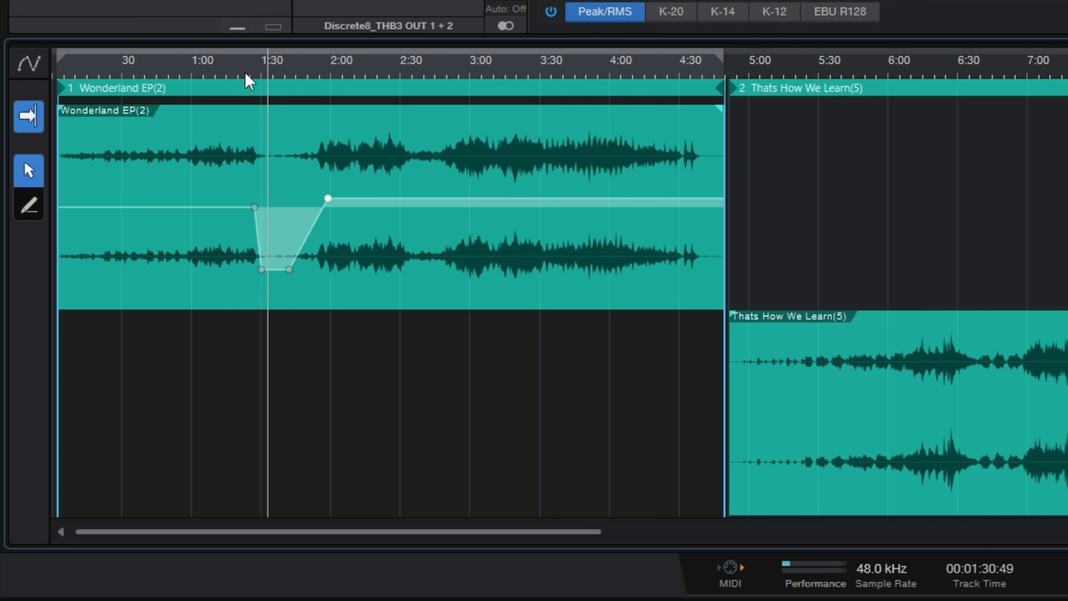
key(space)
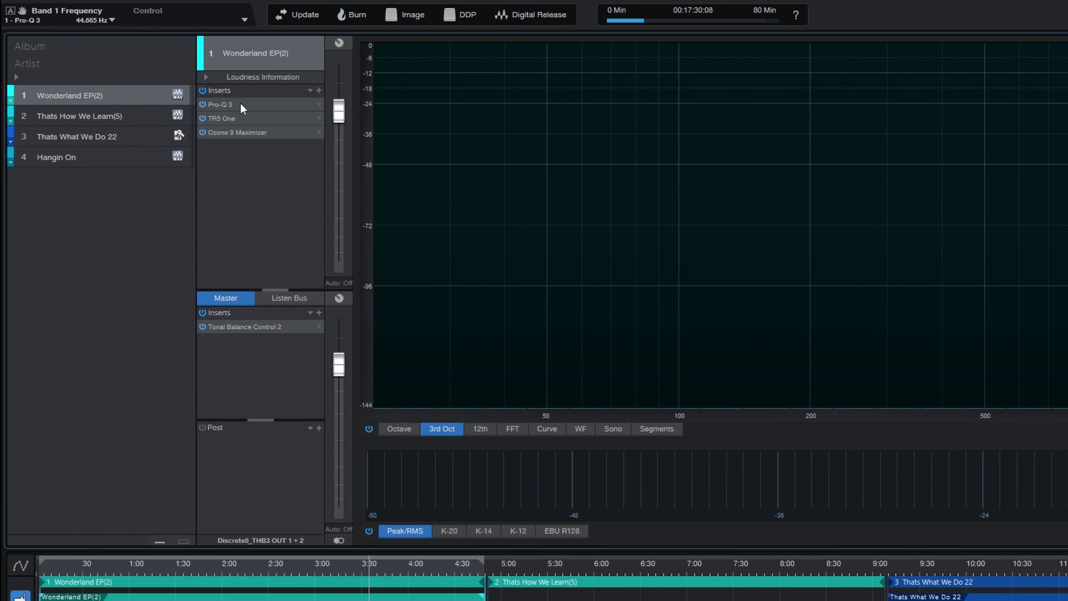
- Open Pro-Q 3 on Wonderland EP(2), set its automation mode to Write and record frequency moves of the low cut band during playback
click(240, 104)
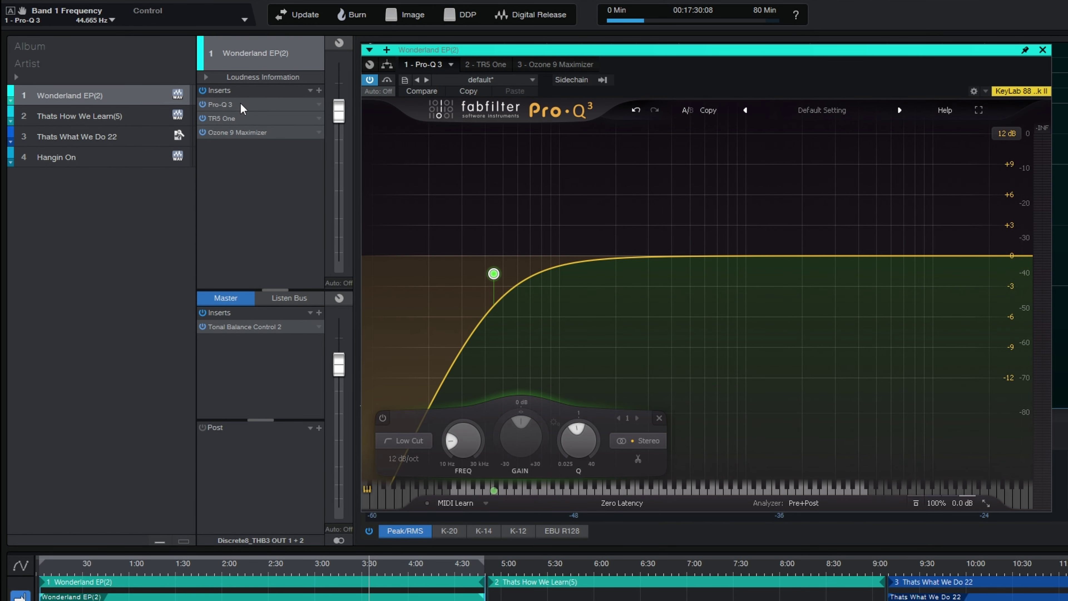
mouse_move(495, 274)
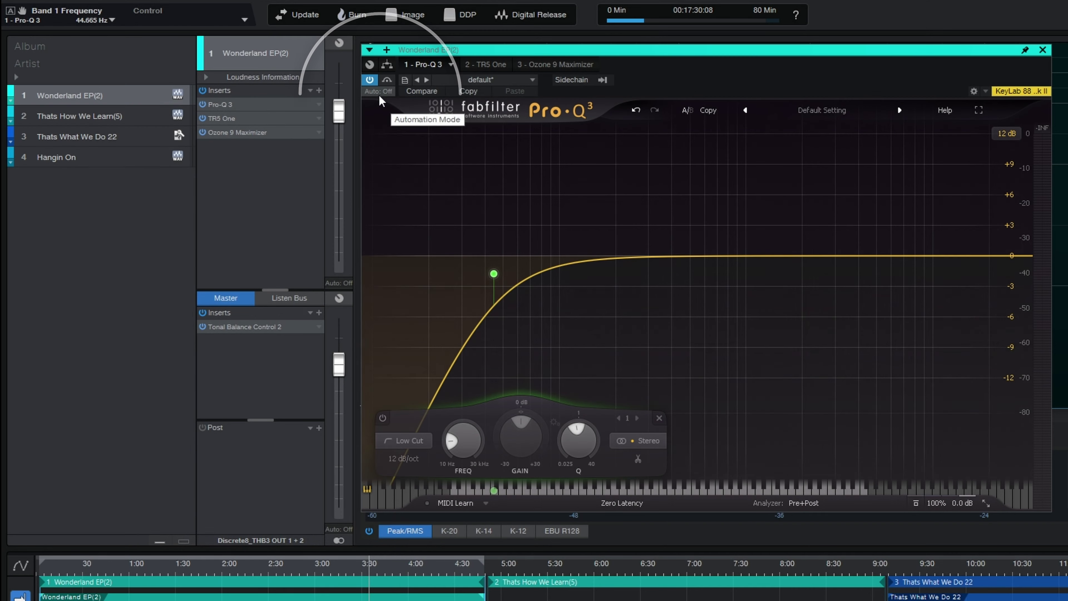
click(379, 98)
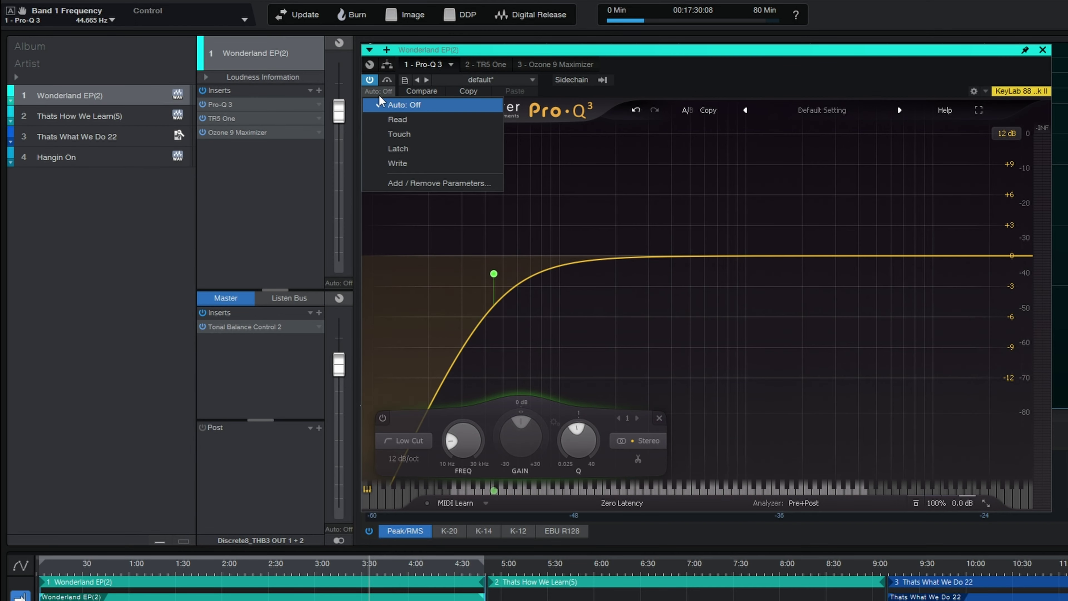
click(399, 163)
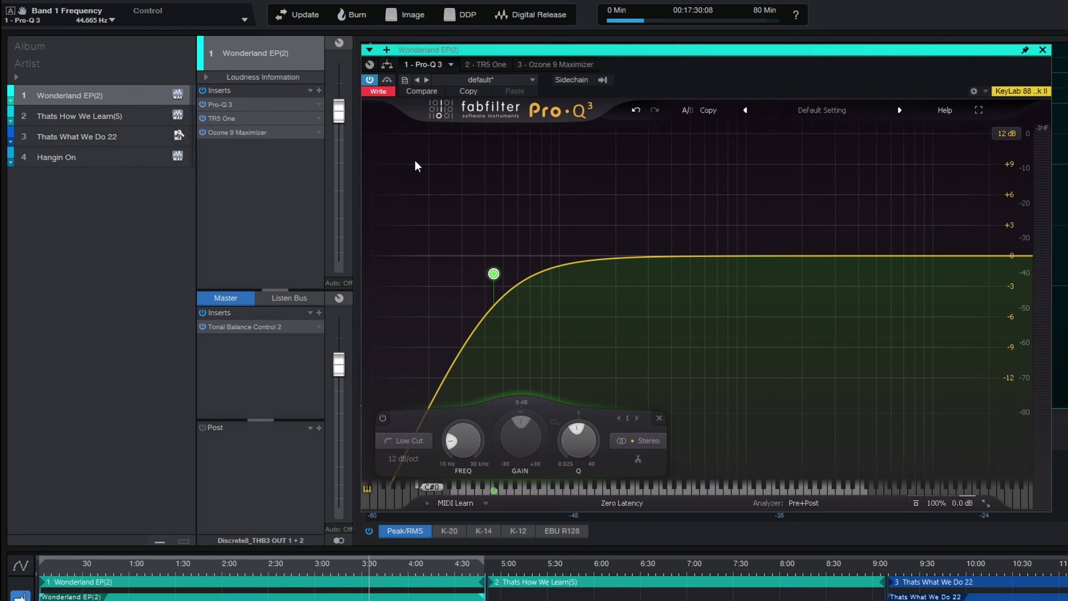
mouse_move(507, 250)
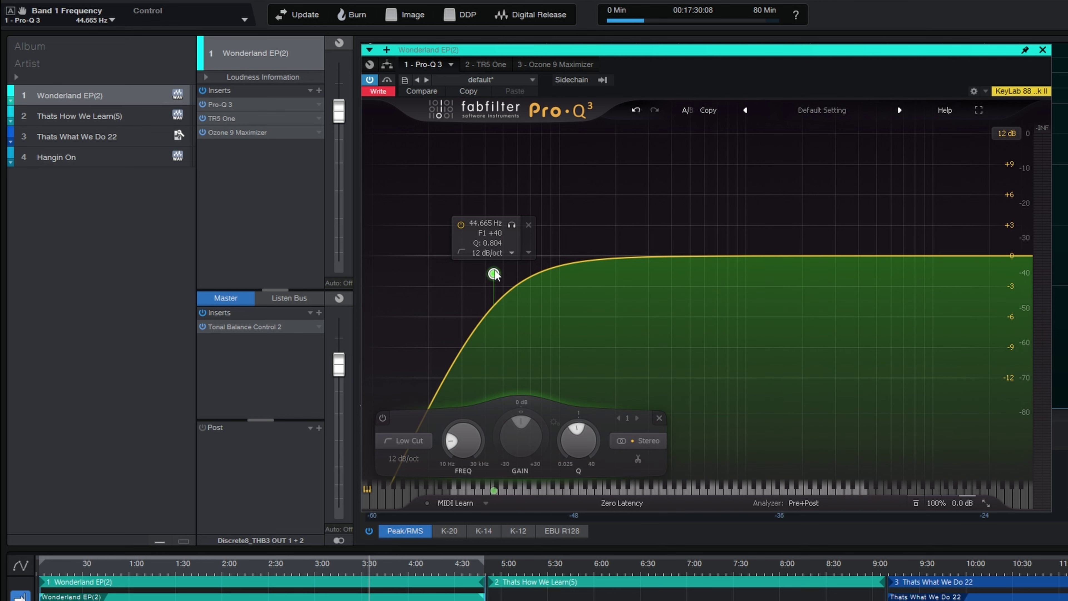
key(space)
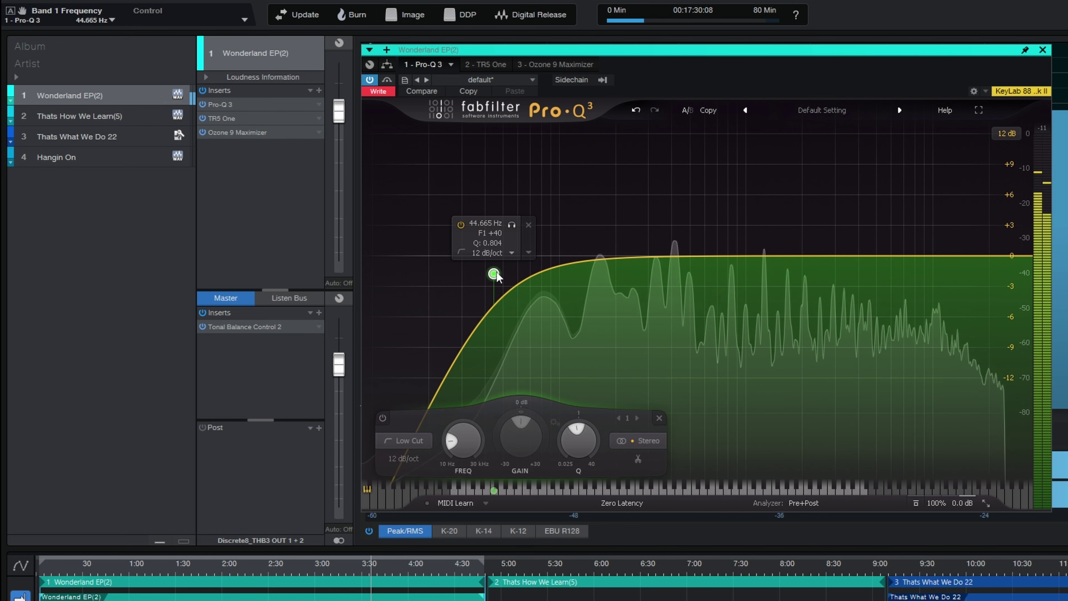
mouse_move(493, 273)
mouse_down()
mouse_move(591, 333)
mouse_move(691, 355)
mouse_move(466, 268)
mouse_move(495, 265)
mouse_move(496, 274)
mouse_up()
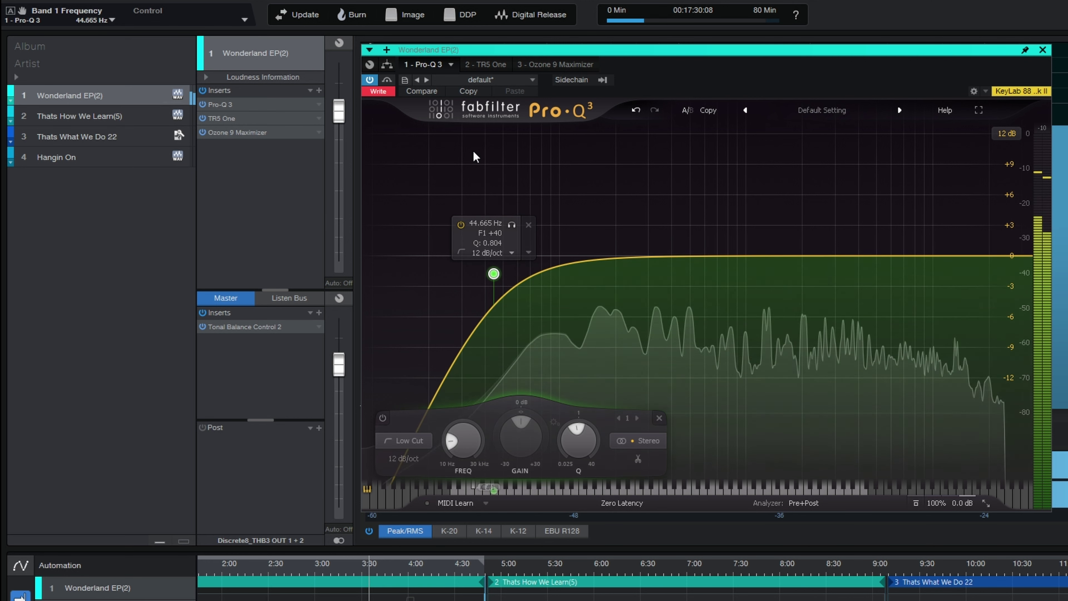
- Set the Pro-Q 3 automation mode to Read and play back the recorded low cut frequency moves
click(378, 91)
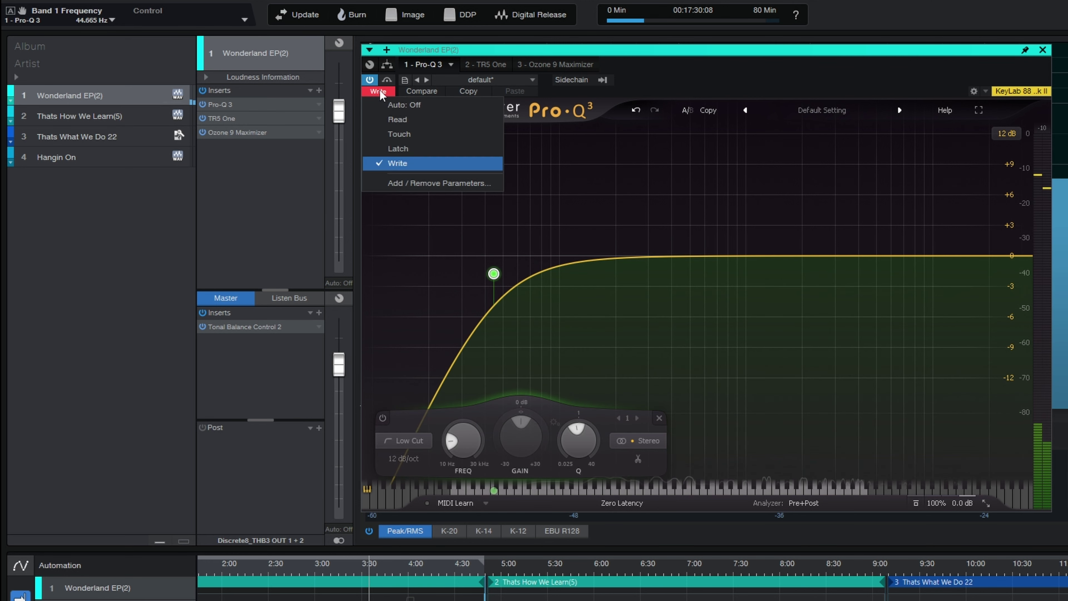
click(393, 123)
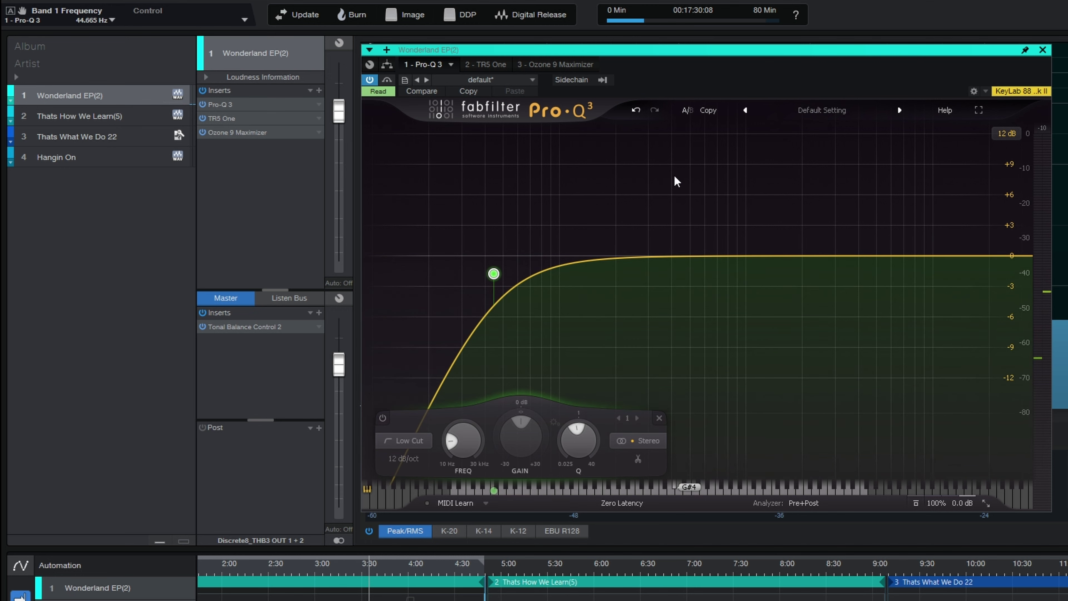
key(space)
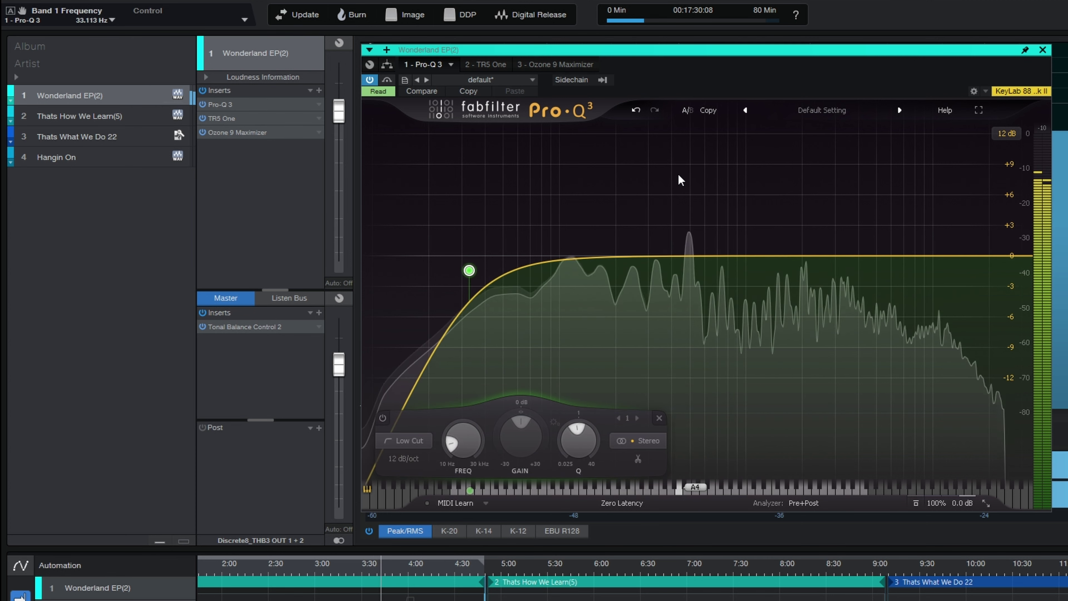
key(space)
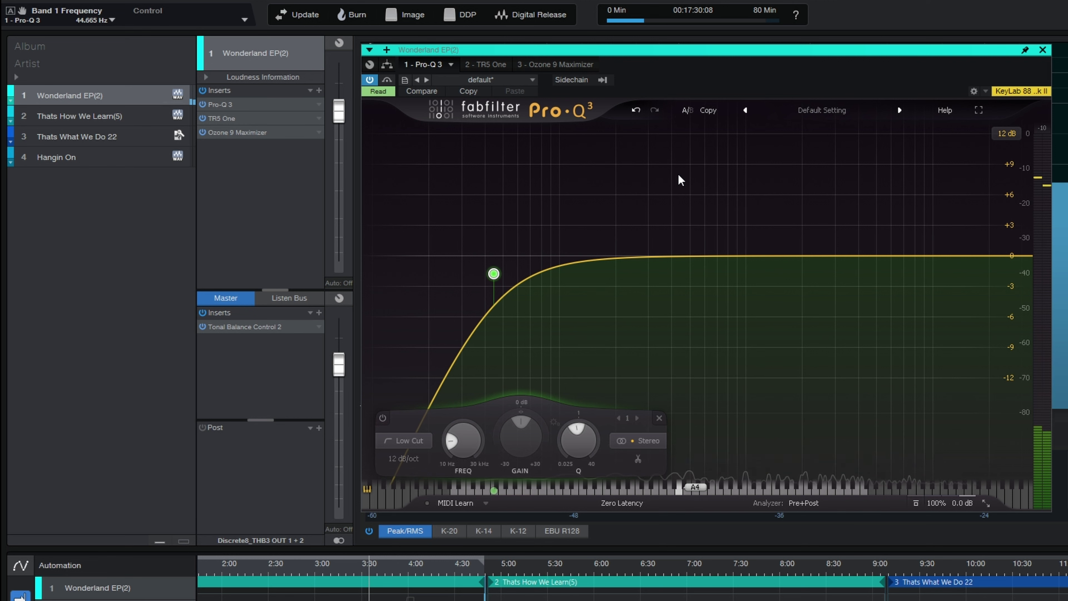
mouse_move(465, 310)
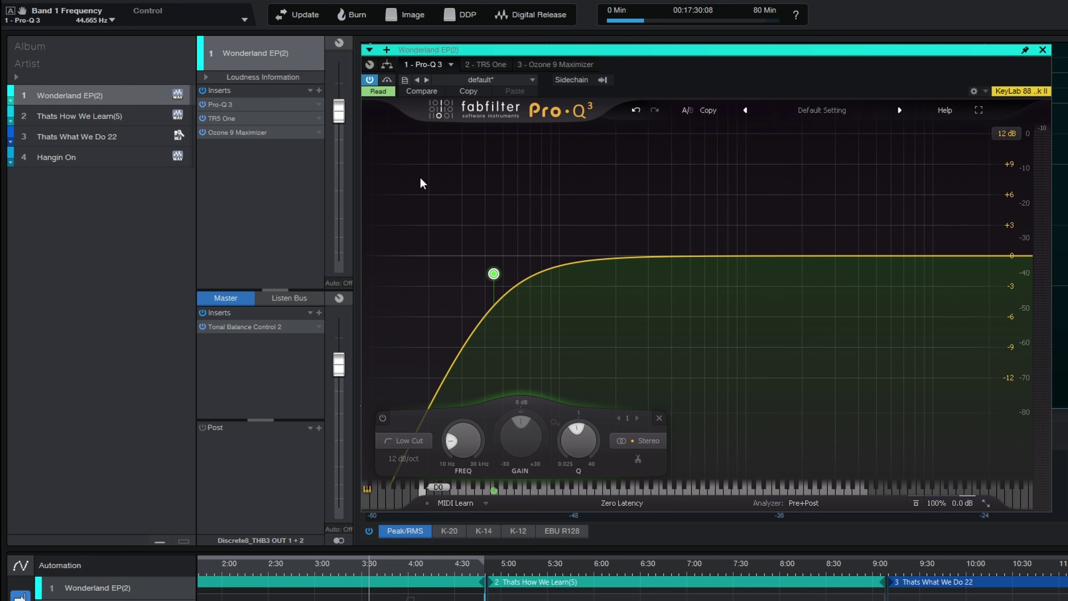
mouse_move(491, 208)
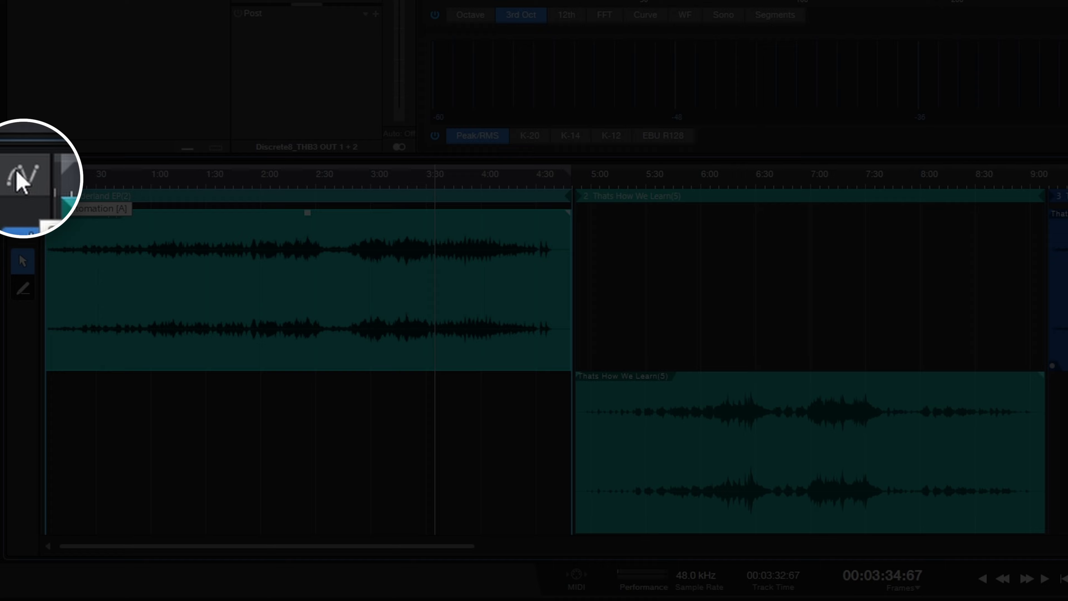
- Show the automation lanes and bring up the Wonderland EP(2) Volume curve between 3:35 and 3:45 in detail
click(17, 174)
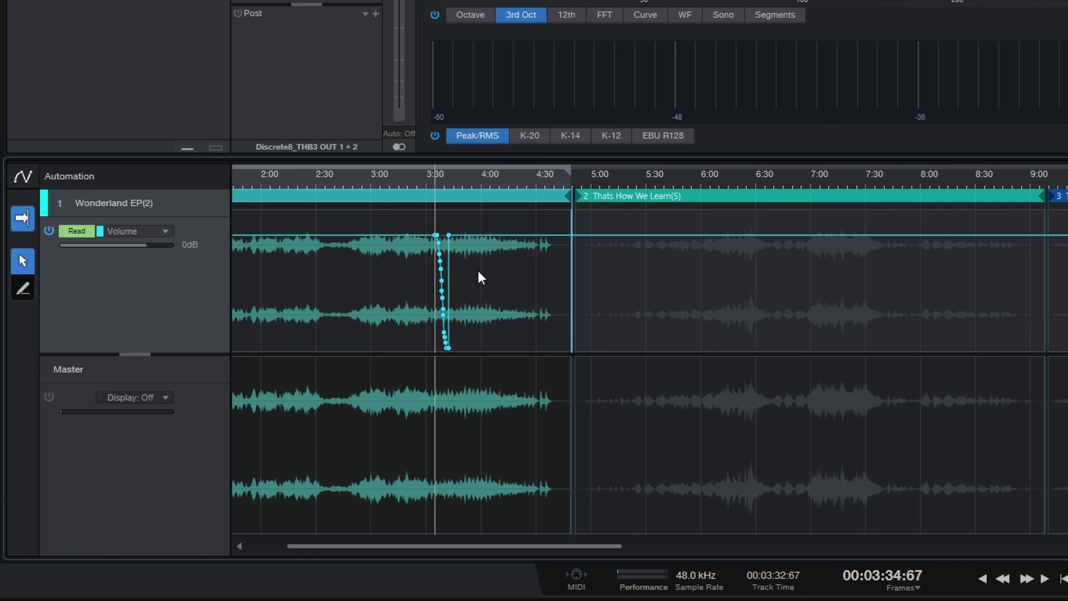
key(e)
key(e)
key(e)
key(e)
key(e)
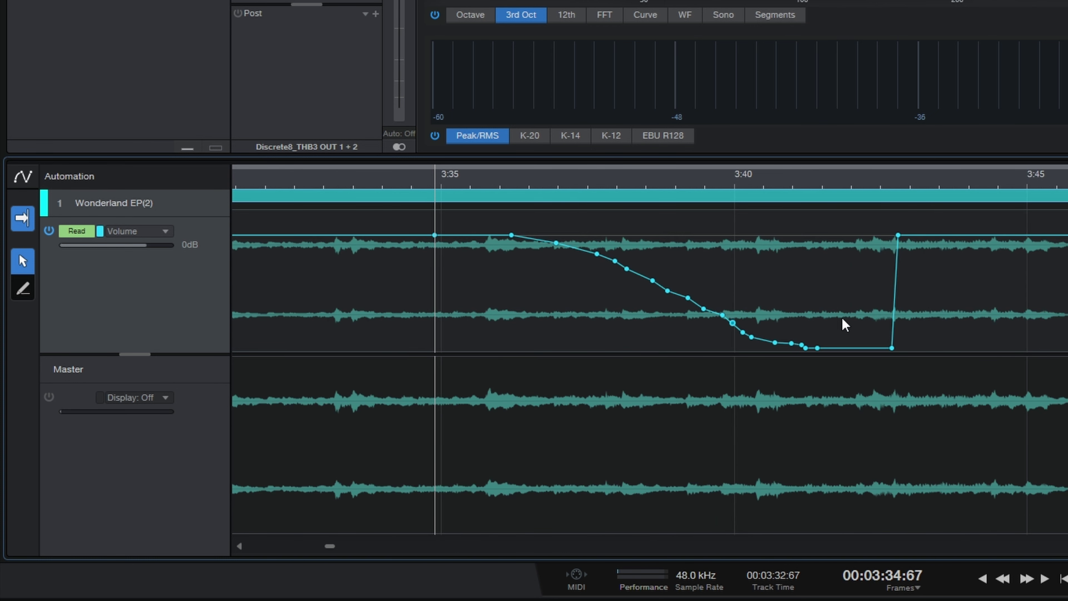
- Try adding, deleting and moving single points on the falling part of the Volume automation curve
key(Delete)
click(605, 256)
key(Delete)
click(533, 238)
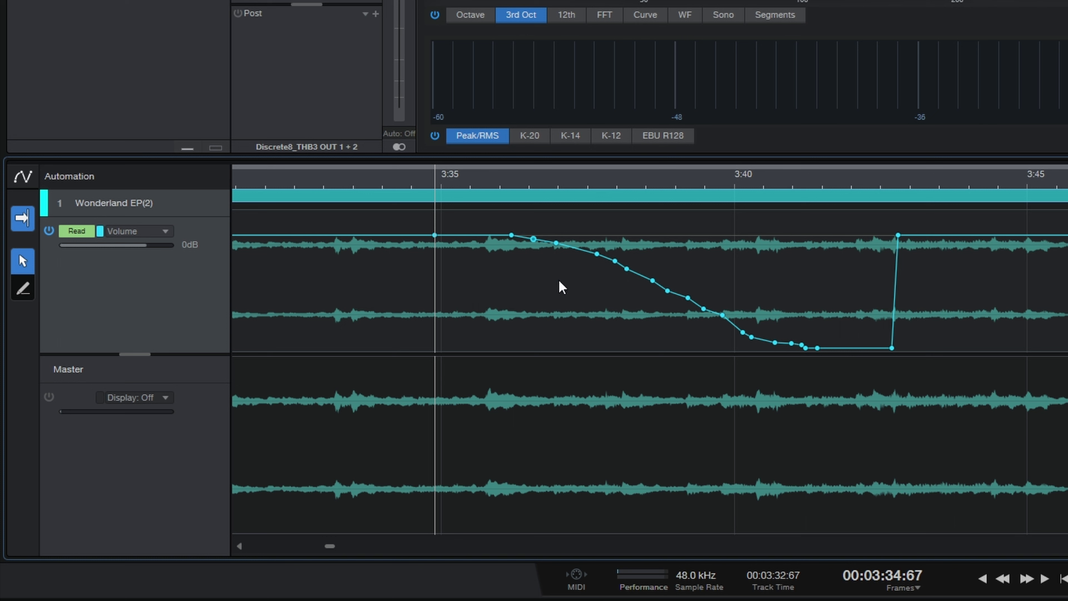
click(556, 244)
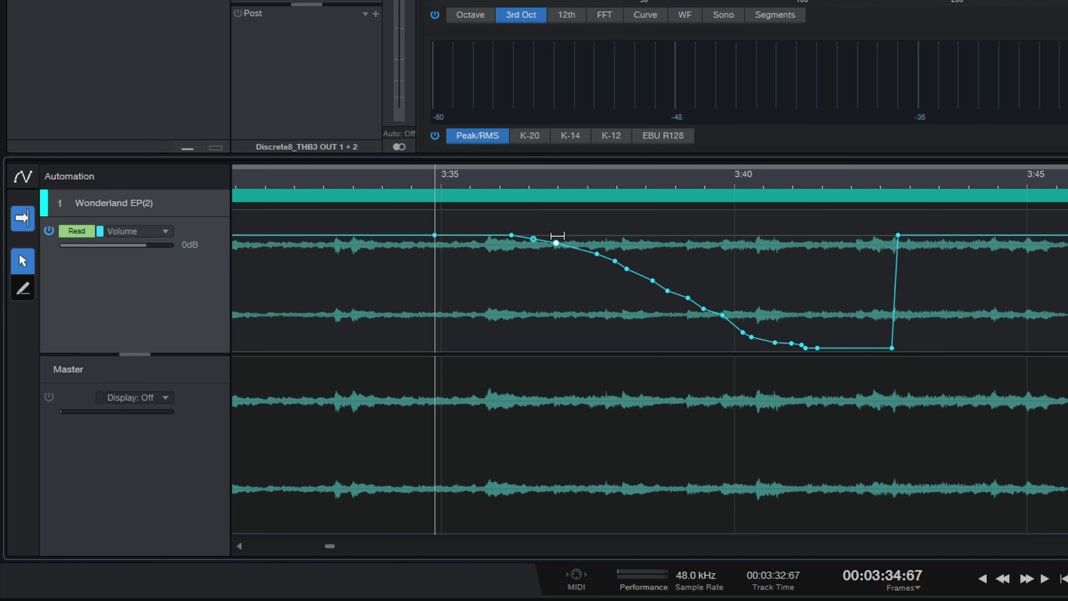
mouse_move(557, 243)
mouse_down()
mouse_move(560, 270)
mouse_move(564, 254)
mouse_up()
- Delete the intermediate Volume automation points between about 3:36 and 3:40 to leave a straight downward ramp
click(596, 254)
key(Delete)
key(Delete)
key(Delete)
key(Delete)
key(Delete)
key(Delete)
key(Delete)
key(Delete)
key(Delete)
key(Delete)
key(Delete)
key(Delete)
key(Delete)
key(Delete)
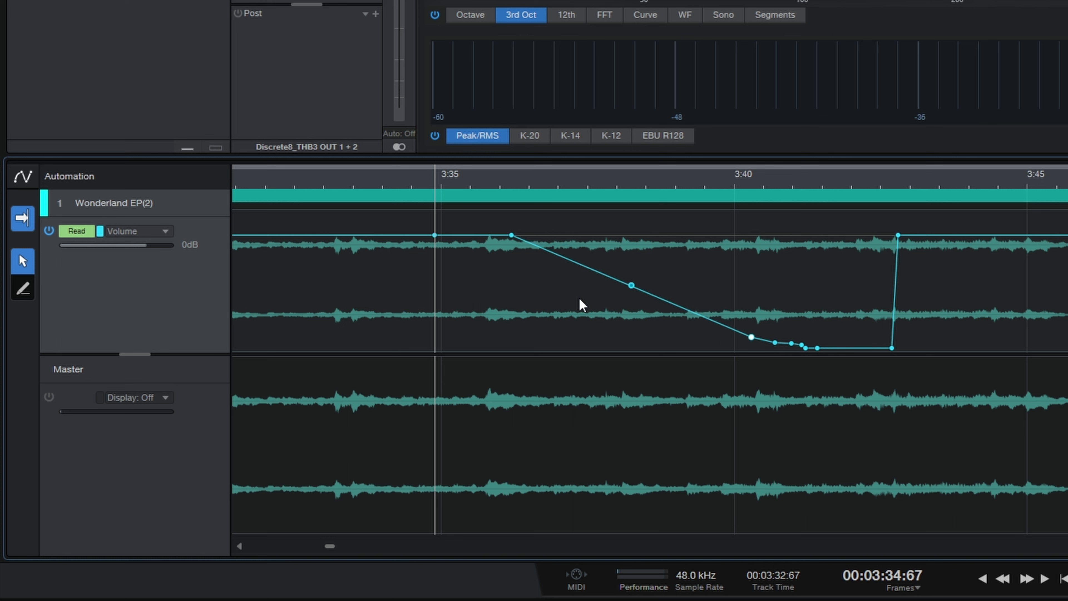
- Delete the remaining Volume automation points at the foot of the falling ramp, between about 3:40 and 3:41
key(Delete)
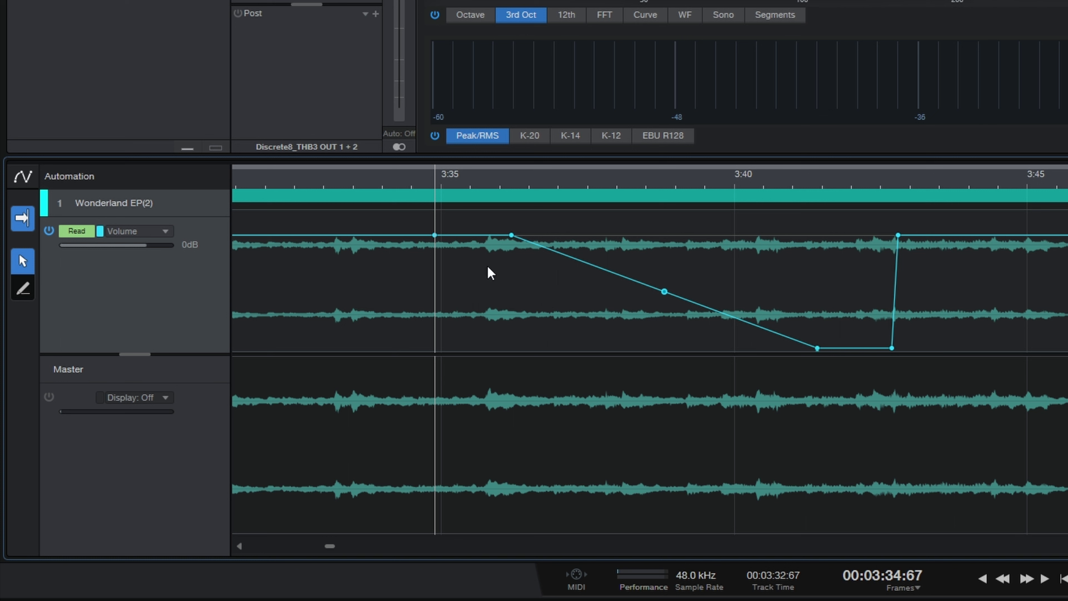
key(Delete)
- Bend the falling Volume ramp upward into a curve and change its bend type to S-Curve
click(663, 293)
drag(665, 296, 698, 273)
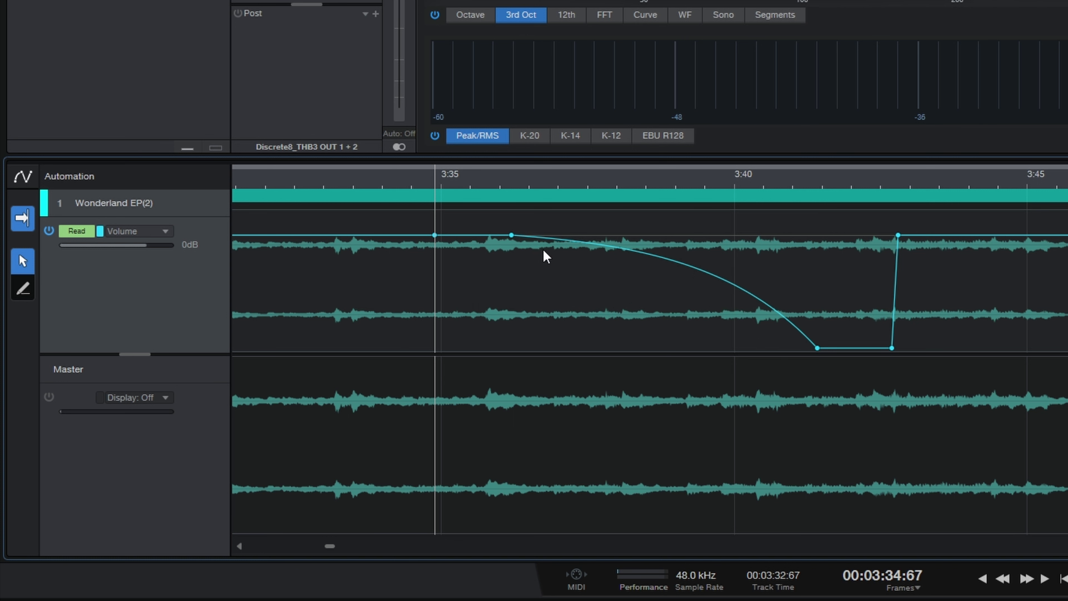
right_click(665, 261)
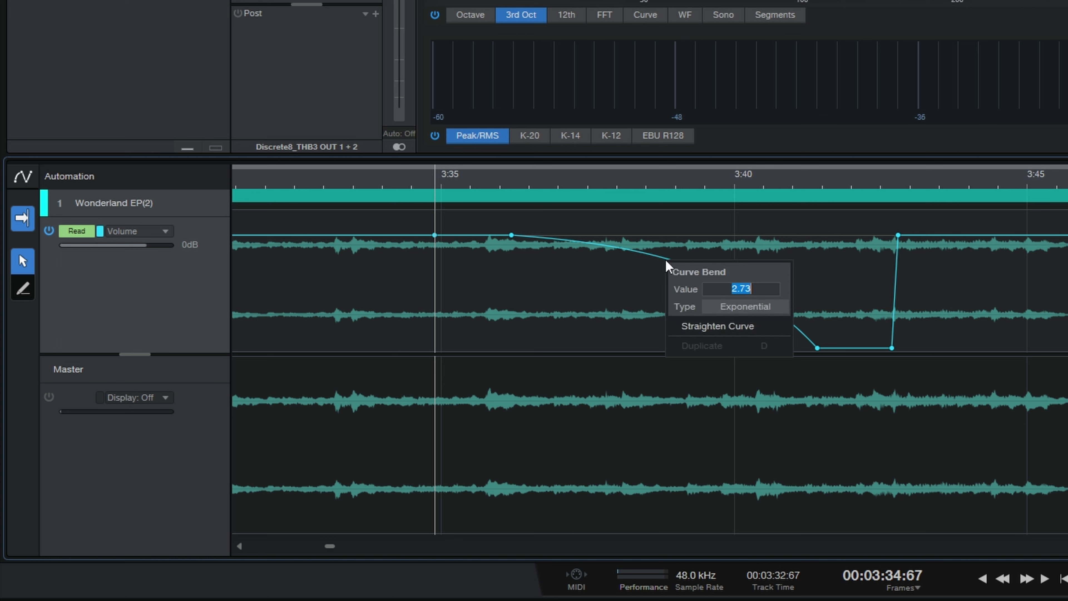
click(734, 309)
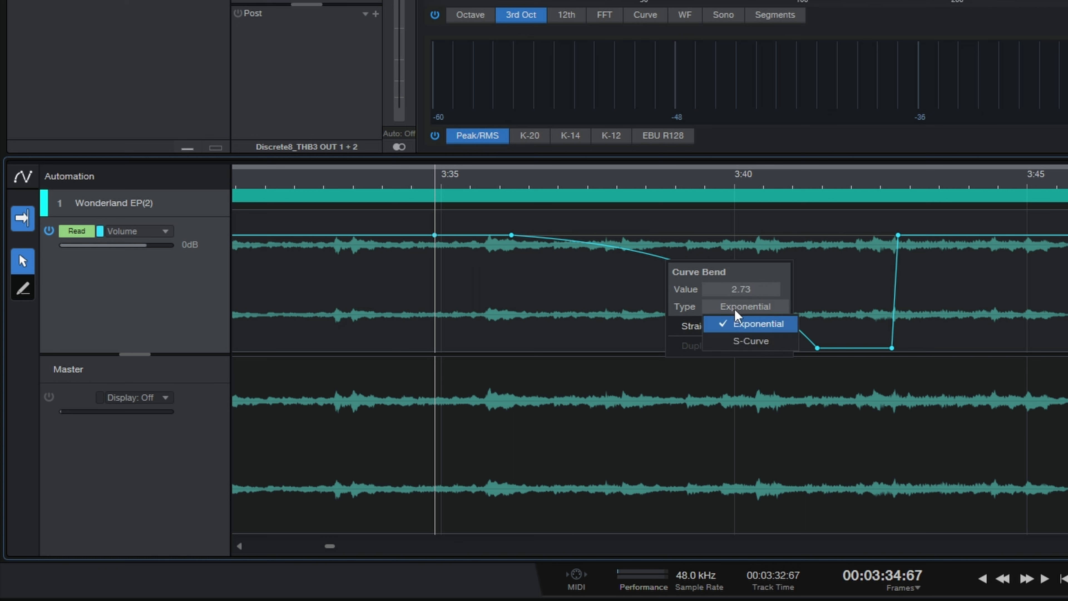
click(744, 343)
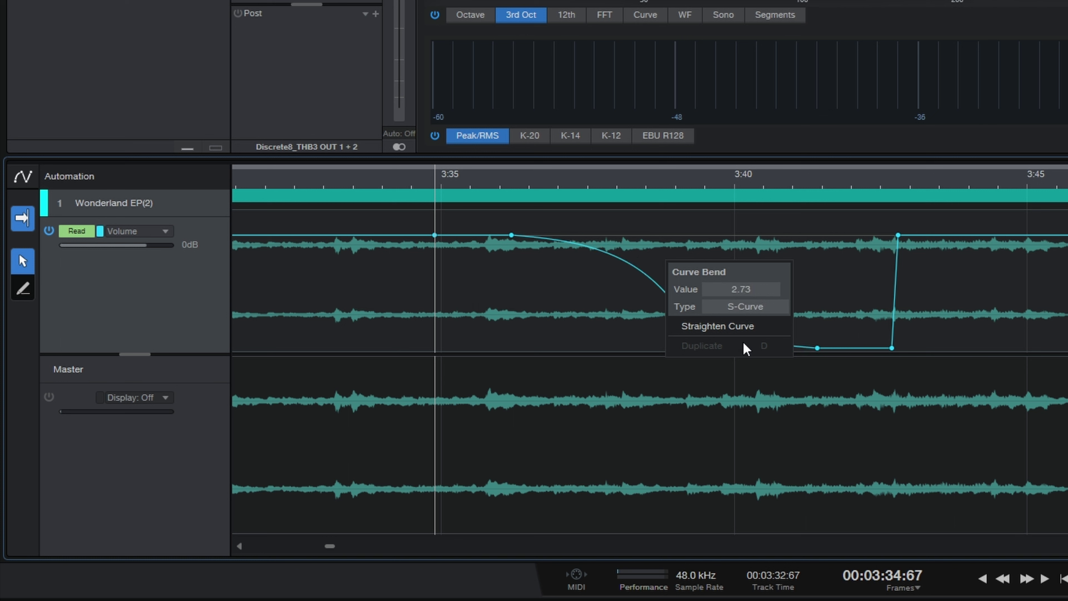
click(581, 296)
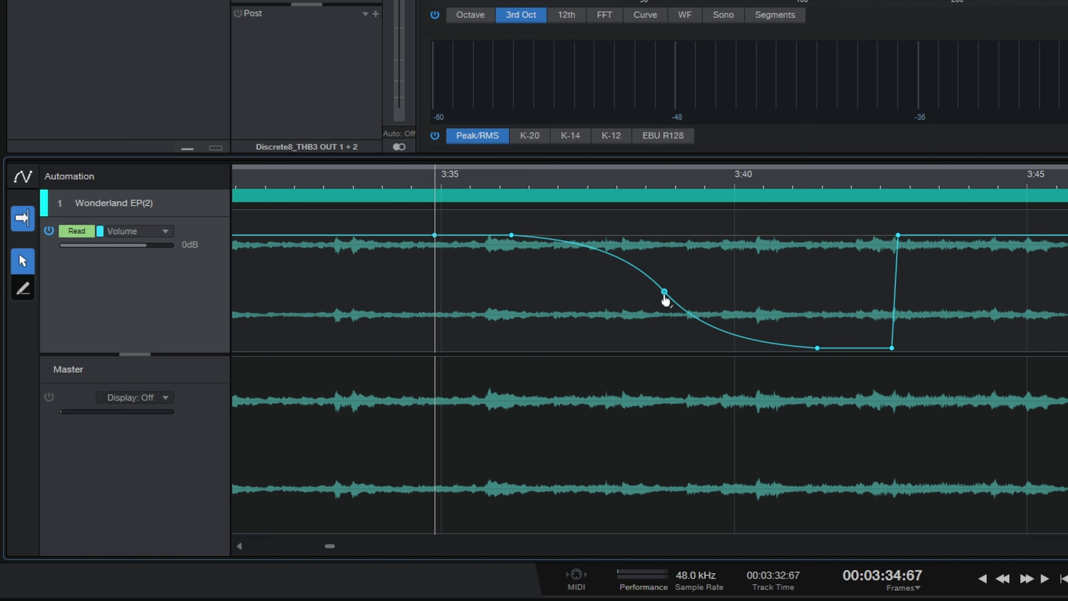
- Steepen the S-curve bend of the falling Volume ramp, and straighten the curve
mouse_move(665, 299)
mouse_down()
mouse_move(674, 279)
mouse_move(668, 302)
mouse_move(694, 301)
mouse_move(676, 295)
mouse_move(671, 314)
mouse_move(667, 299)
mouse_up()
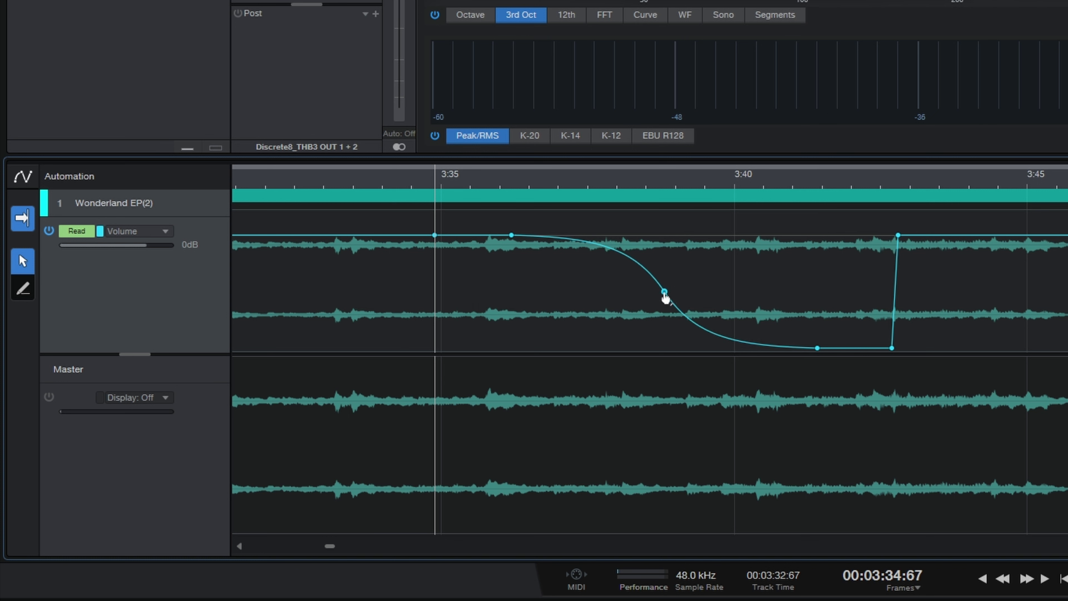
right_click(665, 293)
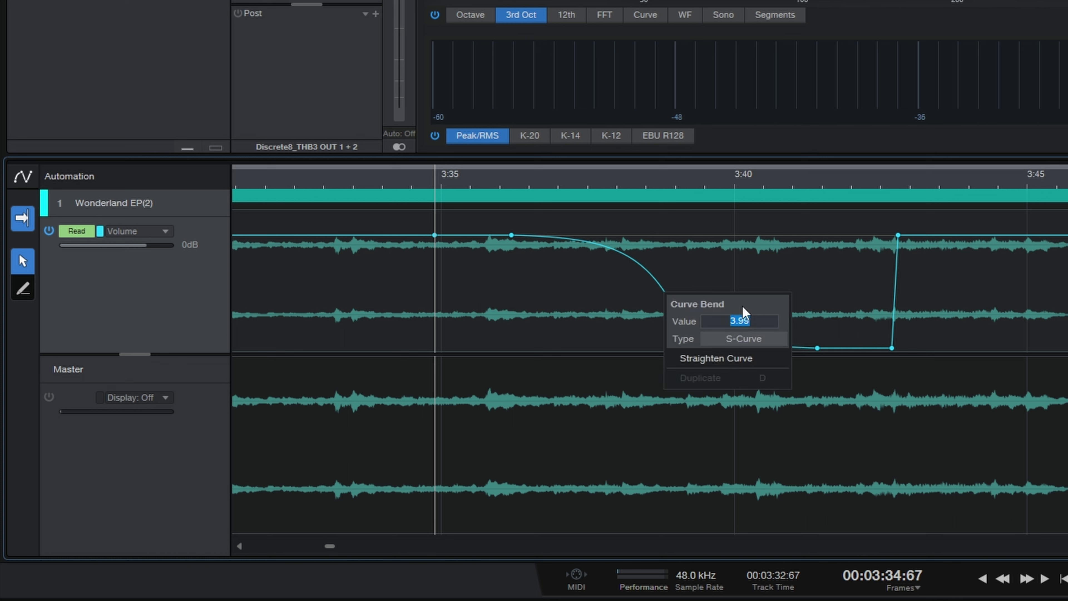
click(731, 358)
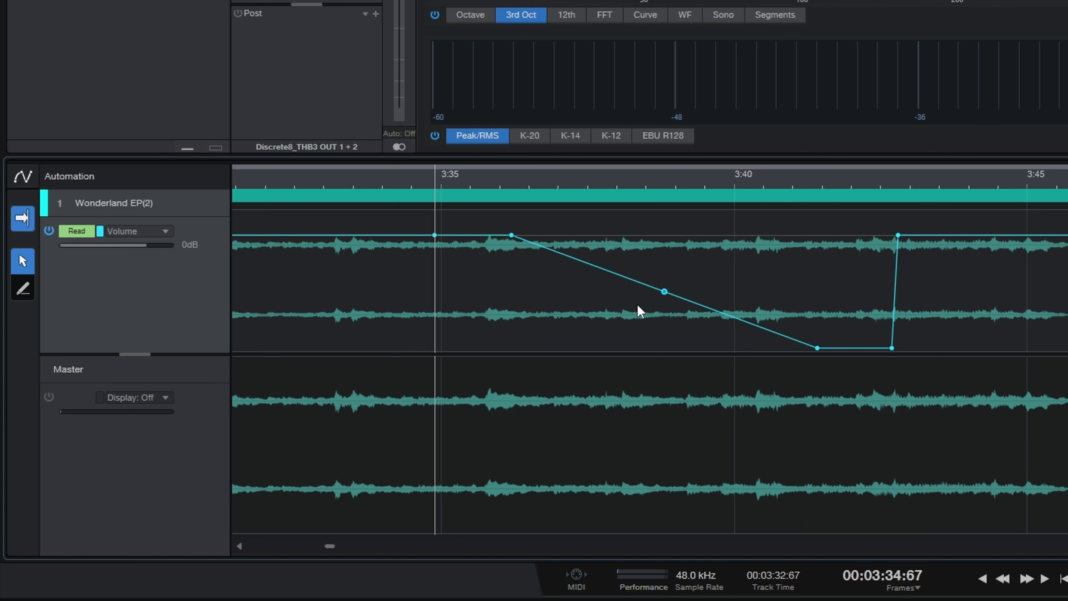
key(Delete)
key(ctrl+z)
- Add the Air parameter of the TR5 One insert to the automation parameters of Wonderland EP(2)
click(165, 232)
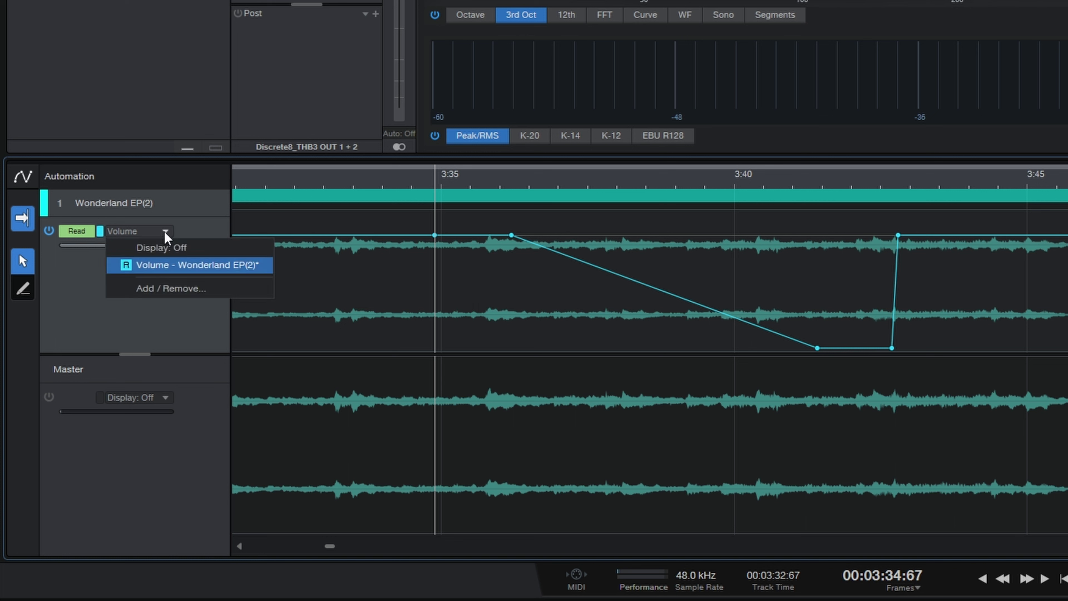
click(158, 289)
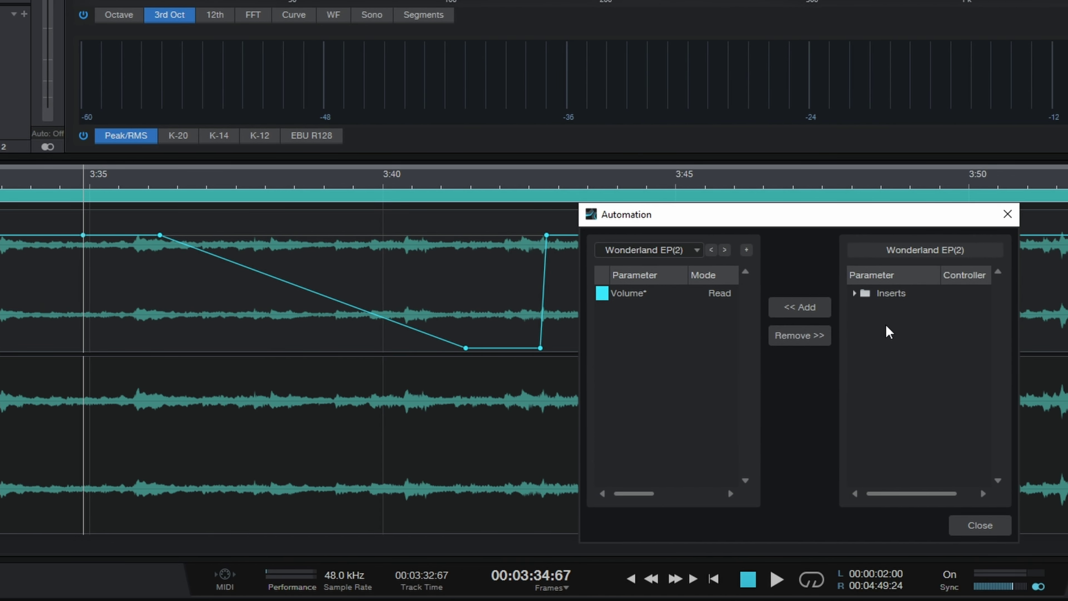
drag(850, 221, 779, 175)
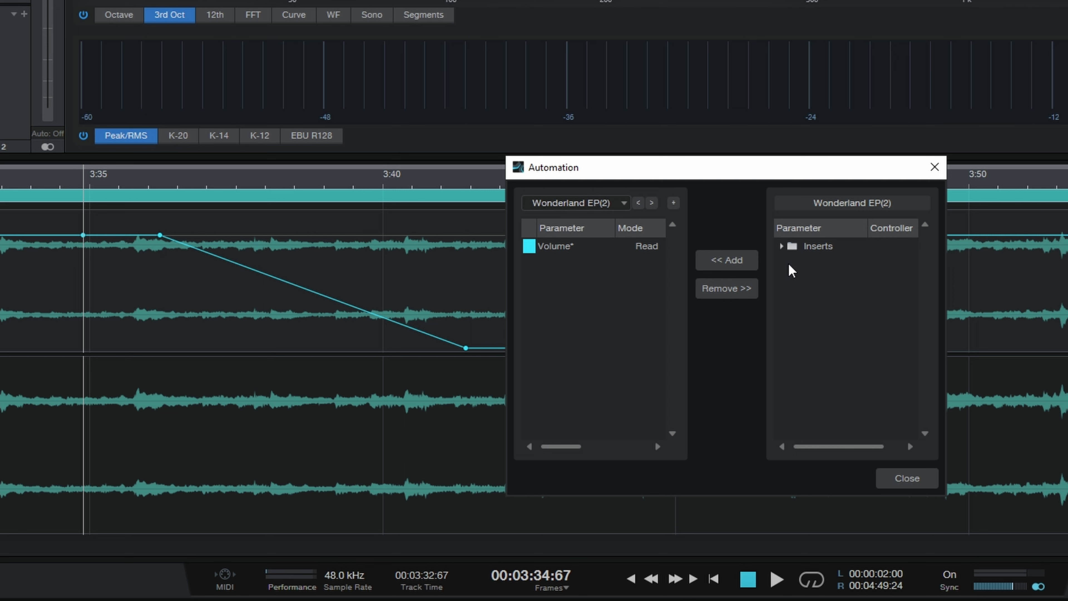
click(780, 246)
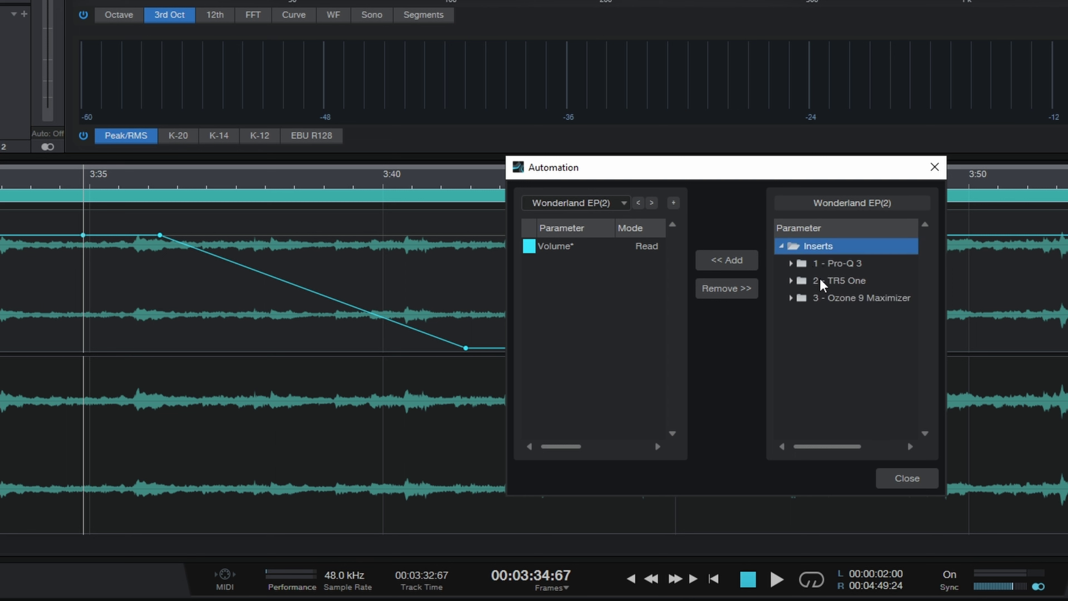
click(790, 281)
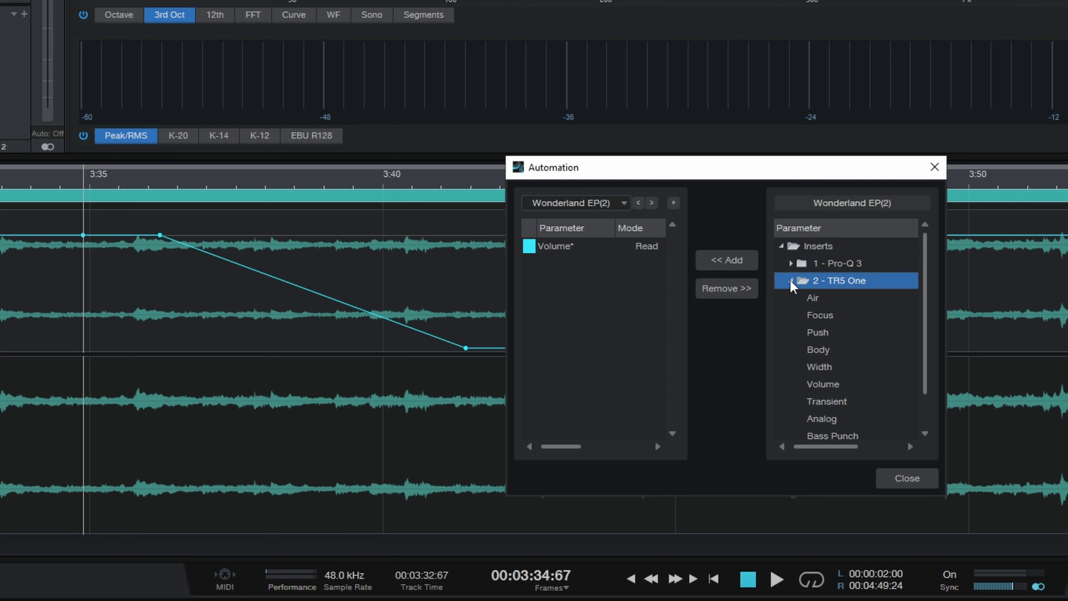
click(814, 298)
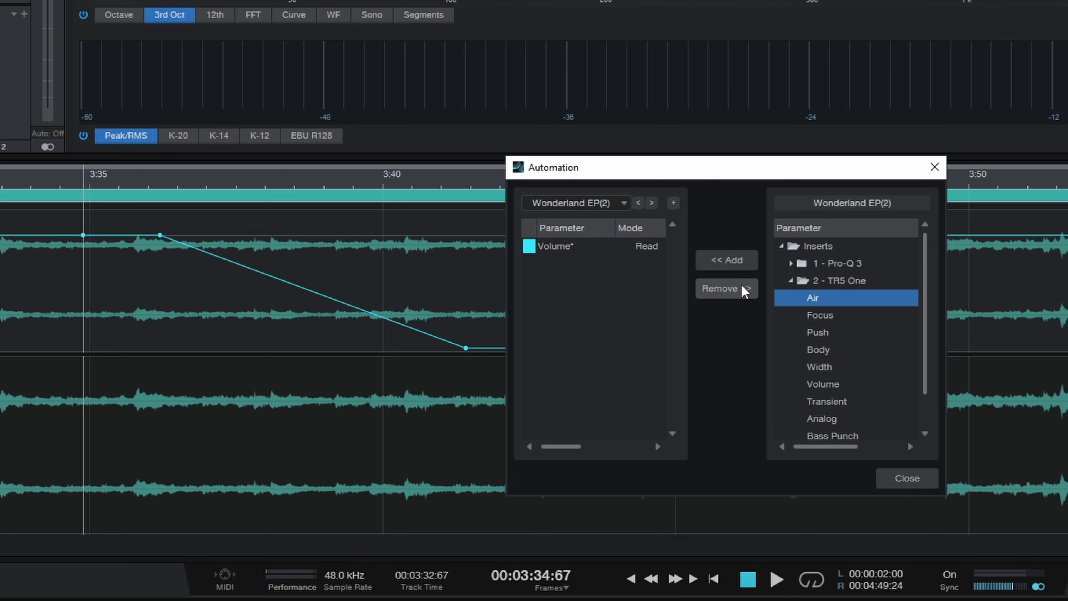
click(737, 263)
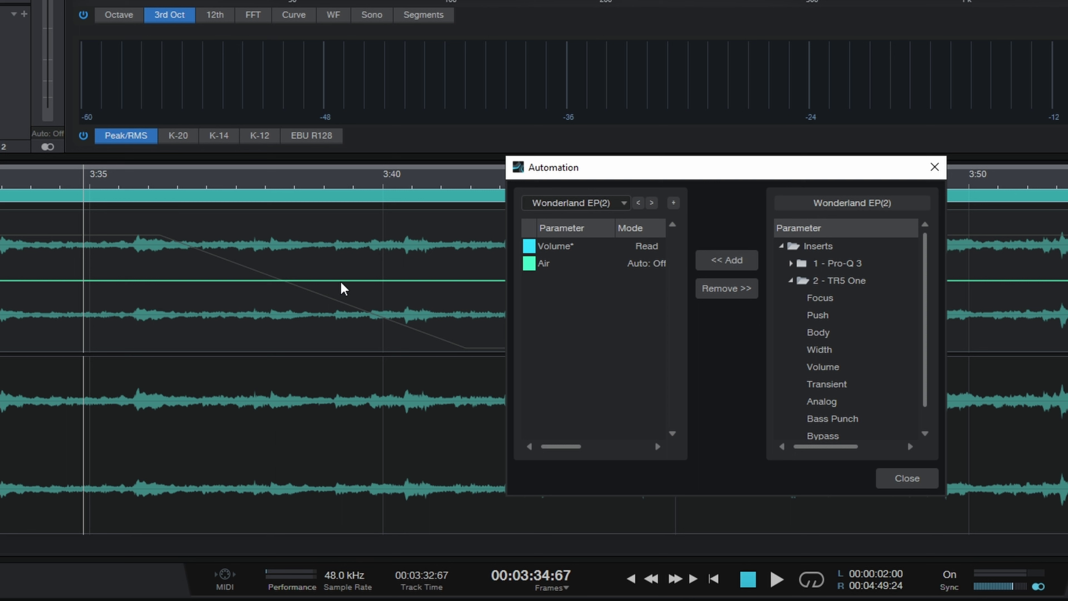
- Colour the Air automation dark red and add a point to its curve just after 3:35
click(530, 265)
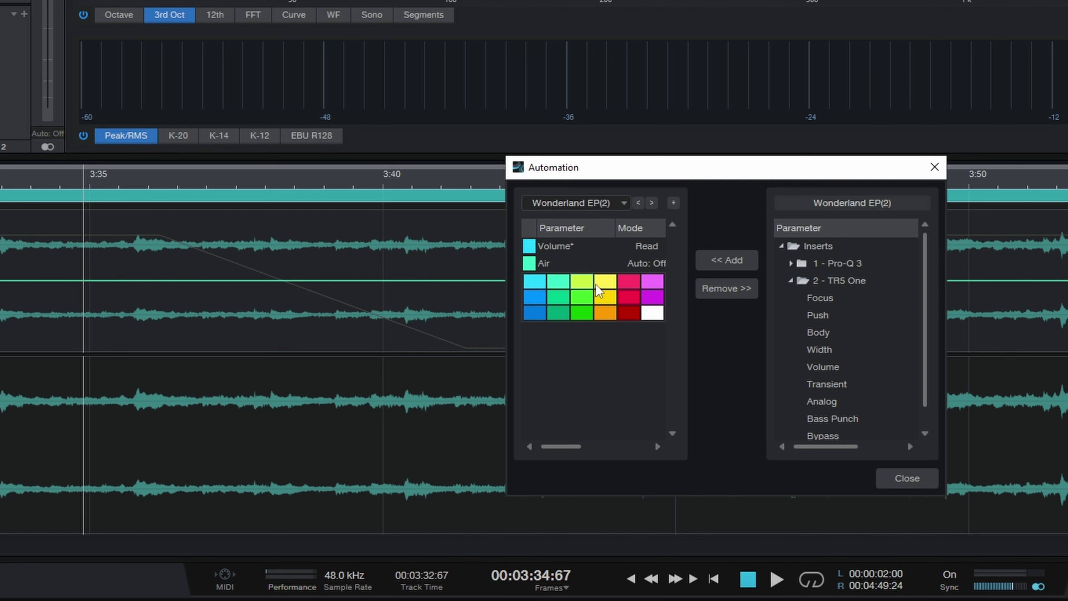
click(628, 313)
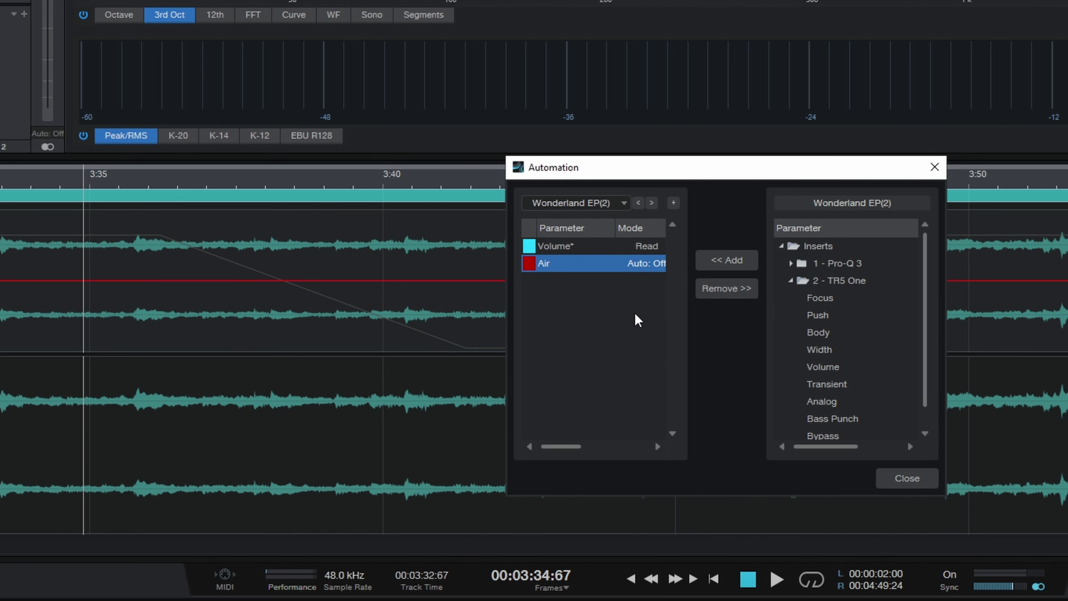
click(900, 483)
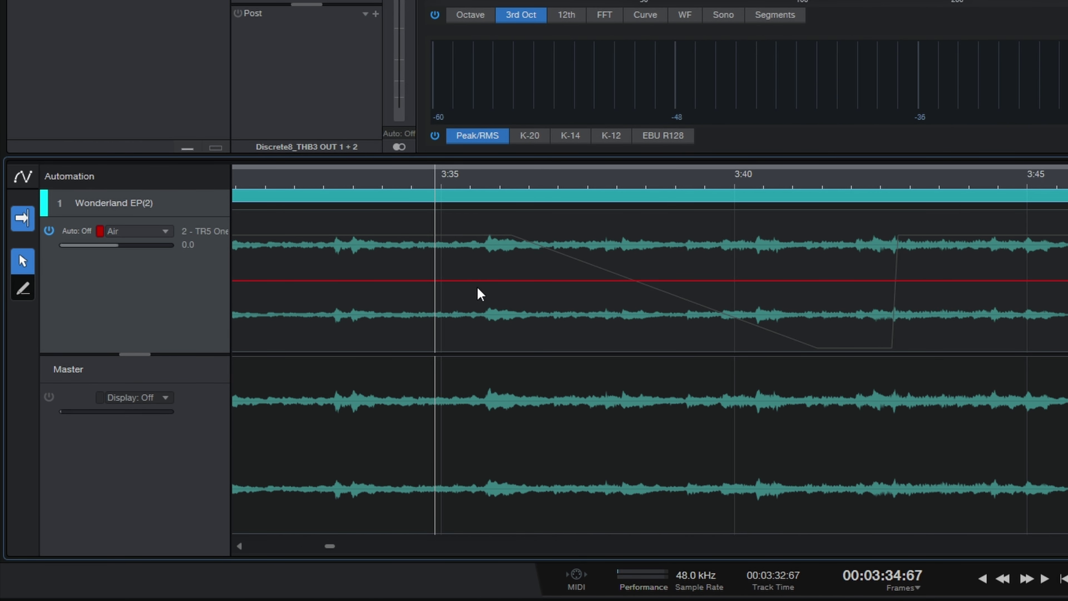
click(455, 286)
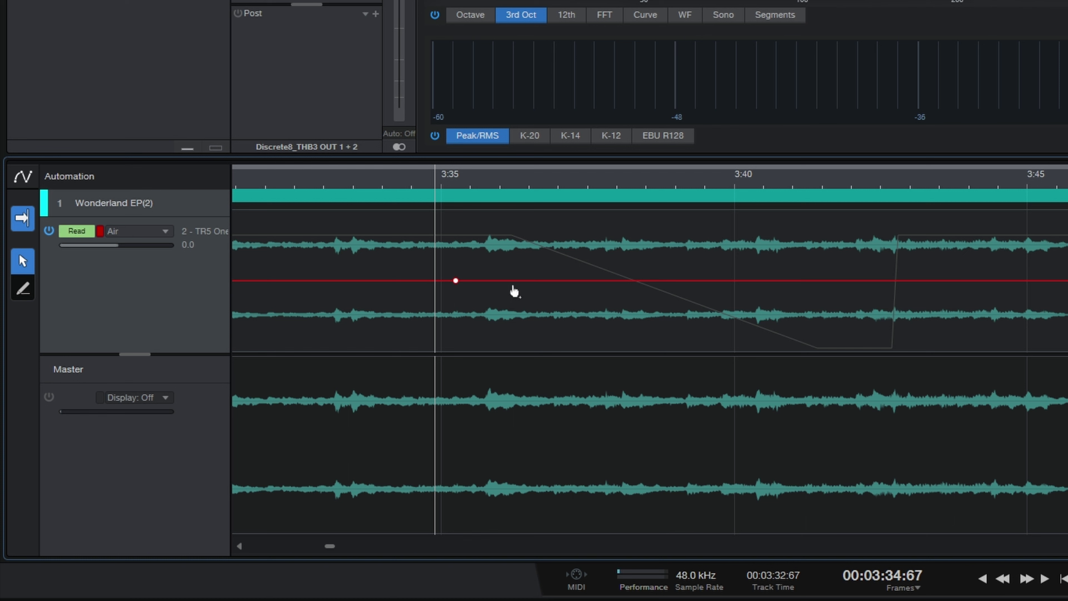
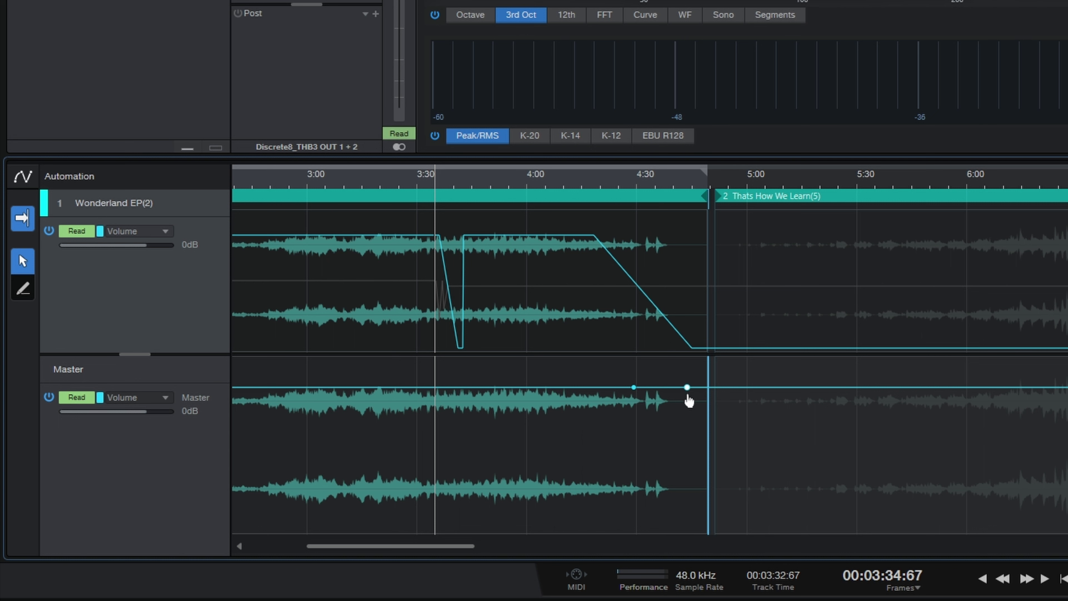
- Shape the Master Volume automation into a dip that falls from about 4:30 and rises again toward 6:00
drag(687, 387, 692, 459)
drag(789, 465, 803, 489)
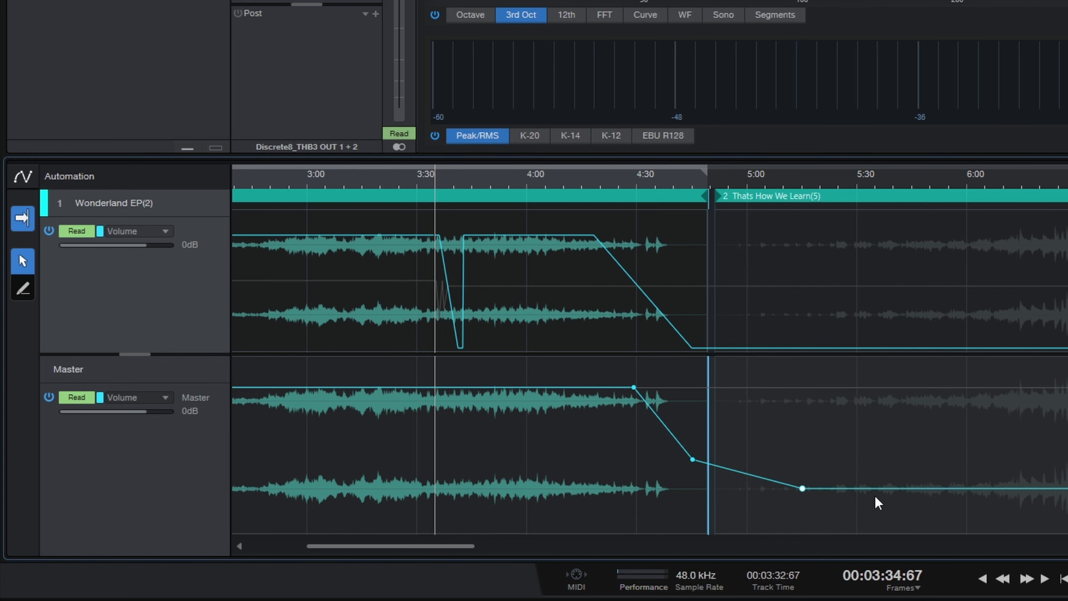
drag(882, 489, 974, 411)
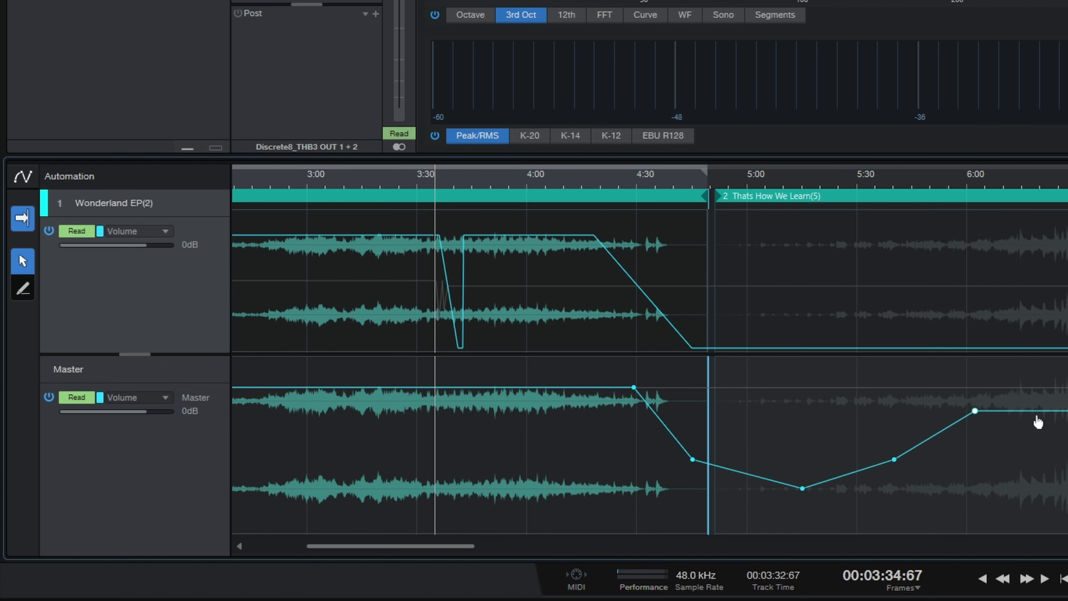
drag(1037, 421, 1042, 394)
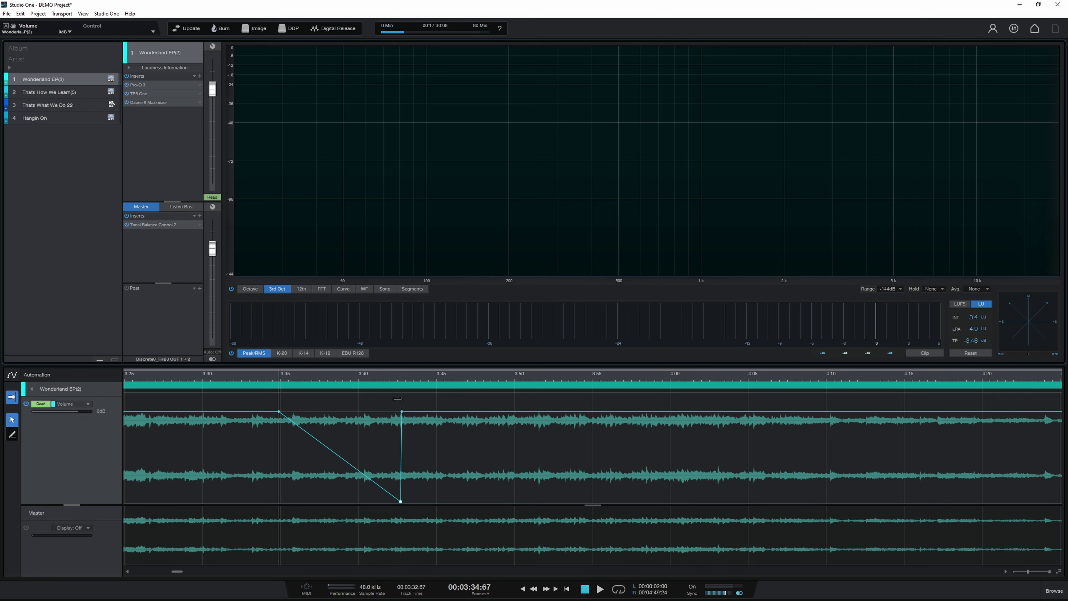
- Set the Wonderland EP(2) automation mode to Touch and play back the Volume ramp from 3:35
click(210, 197)
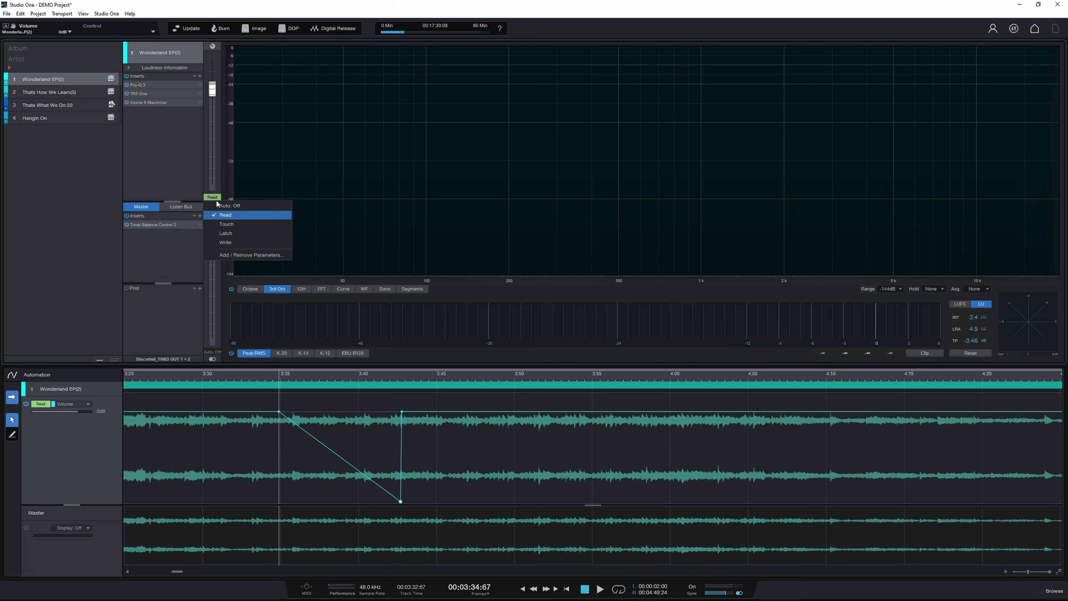
key(Escape)
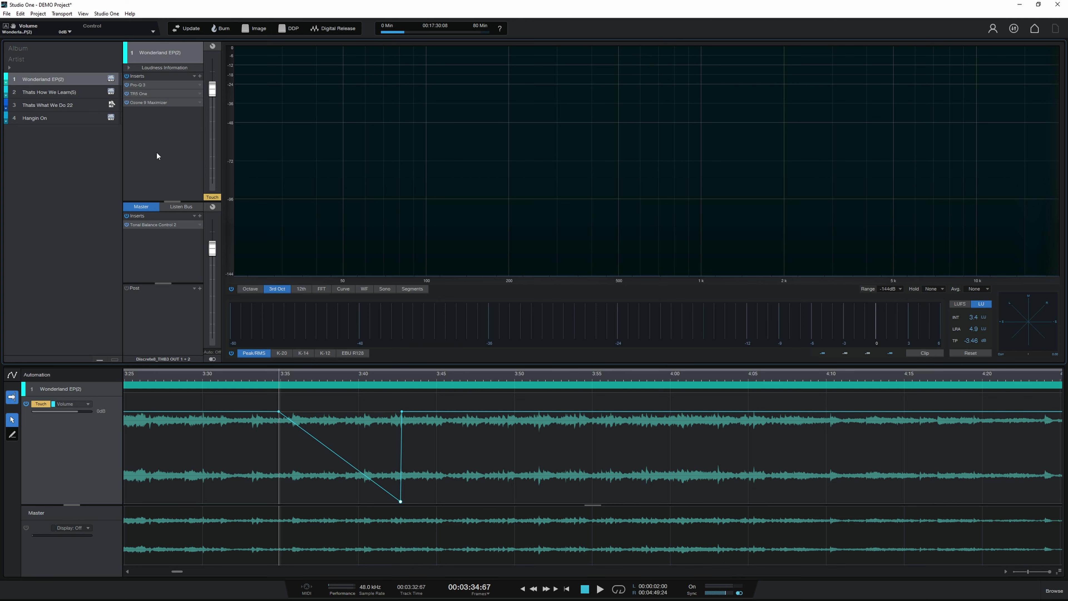
key(space)
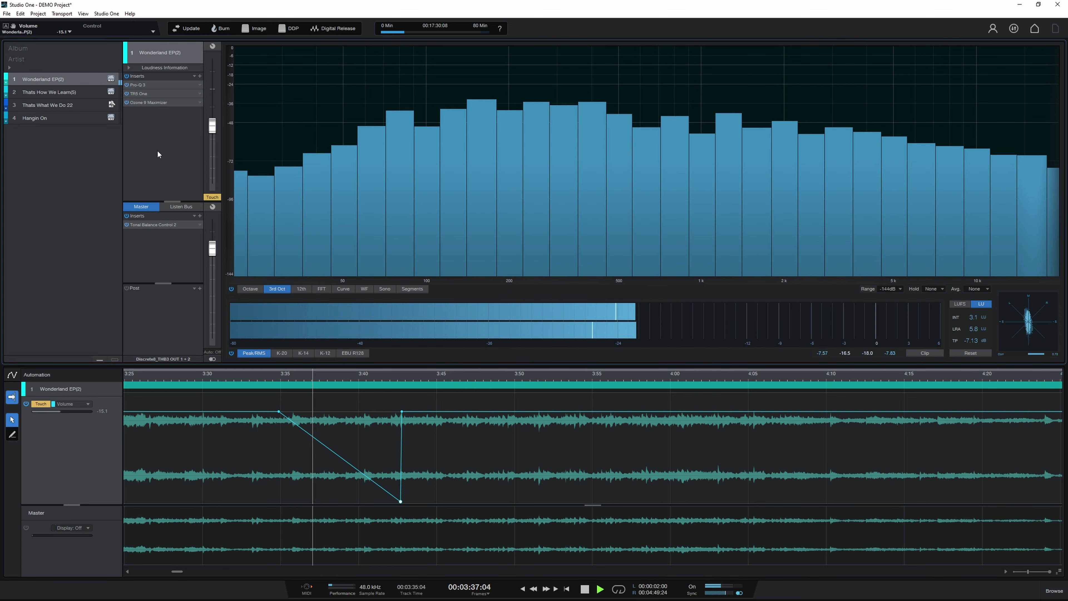
key(space)
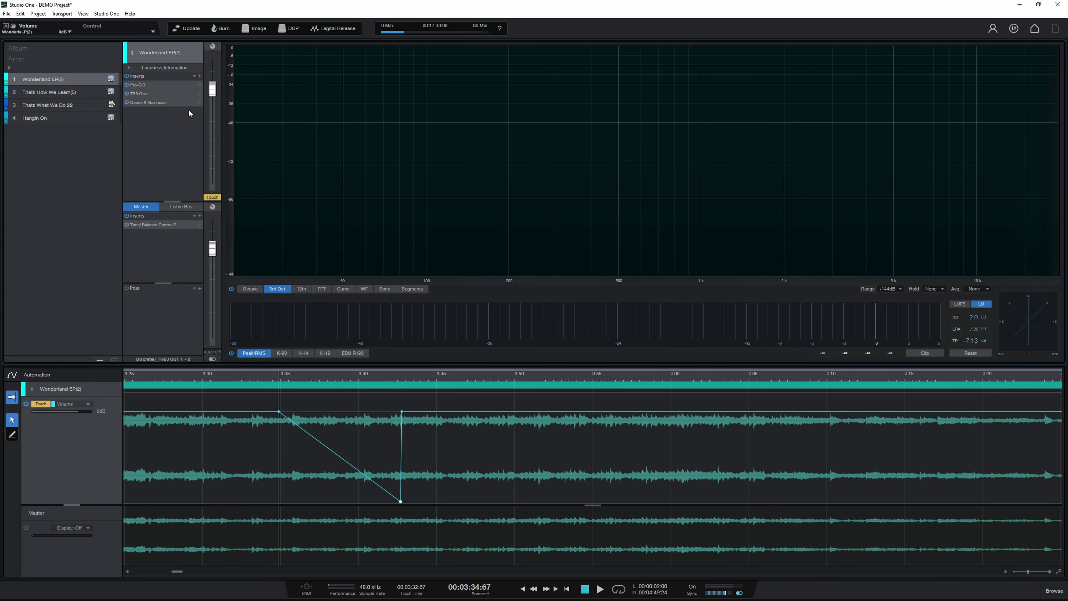
- Record Volume fader moves in Touch mode between about 3:37 and 3:40, and remove the recorded points
key(space)
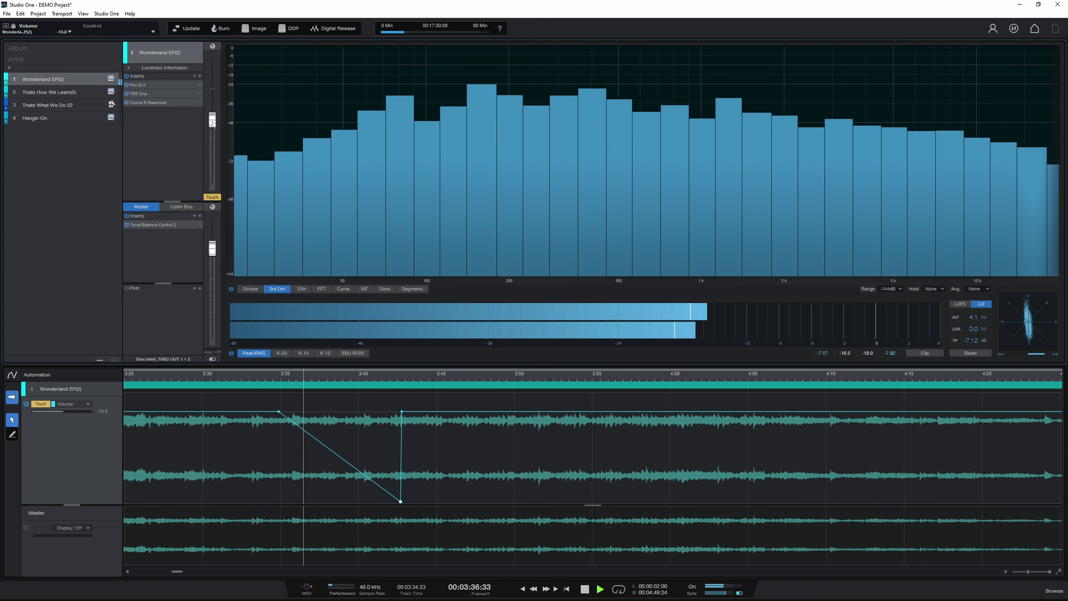
drag(212, 113, 211, 166)
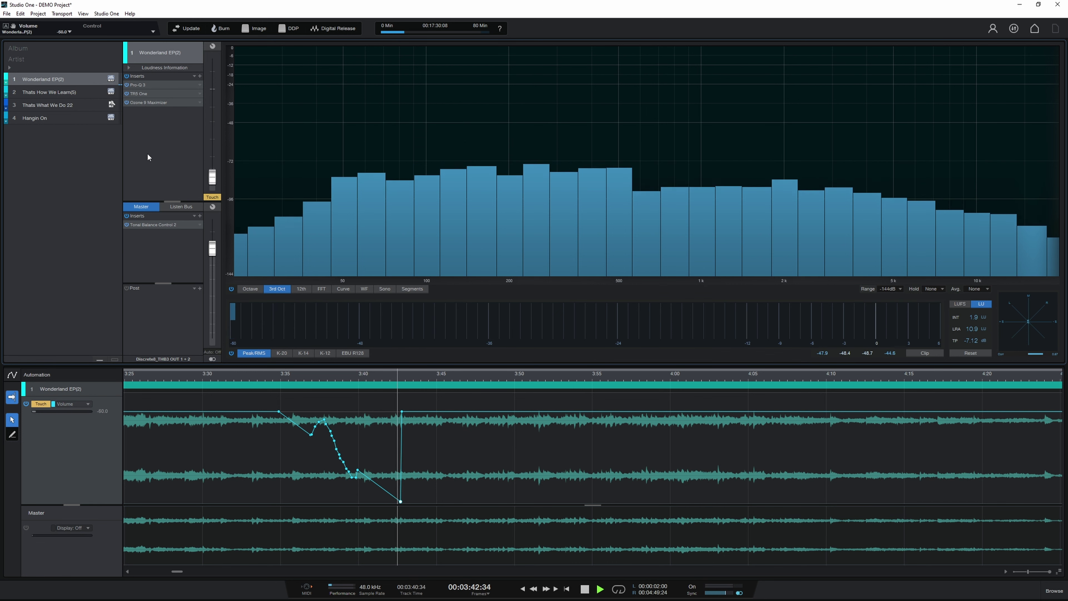
key(space)
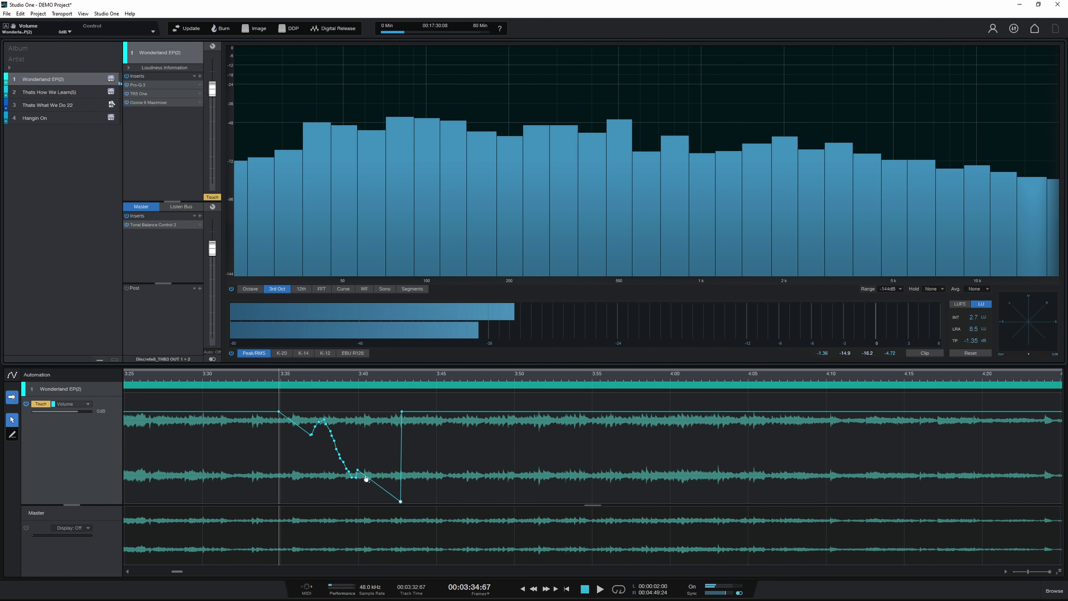
click(379, 485)
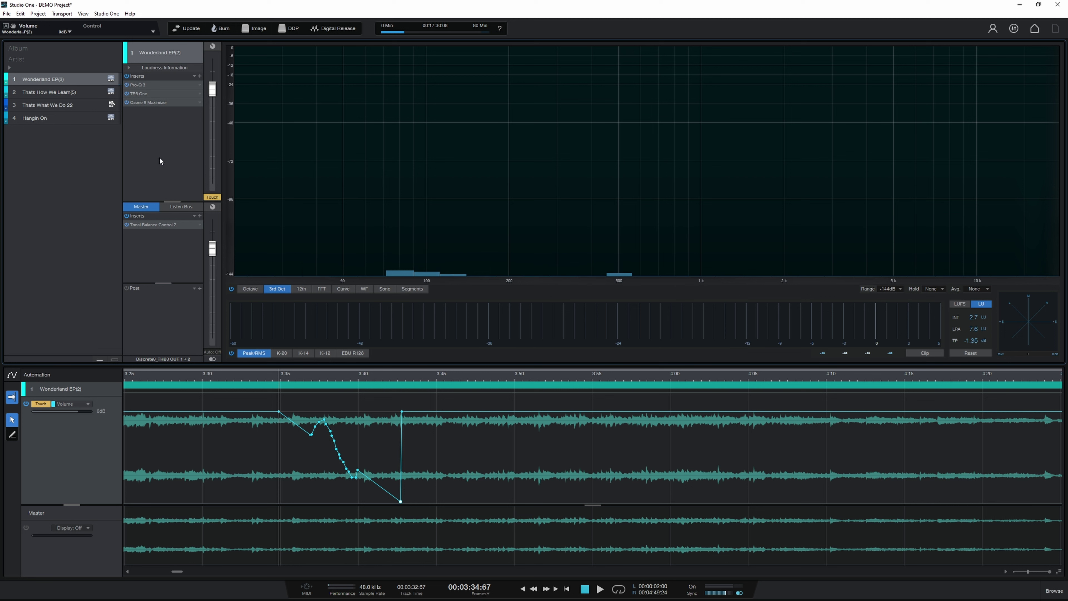
key(Delete)
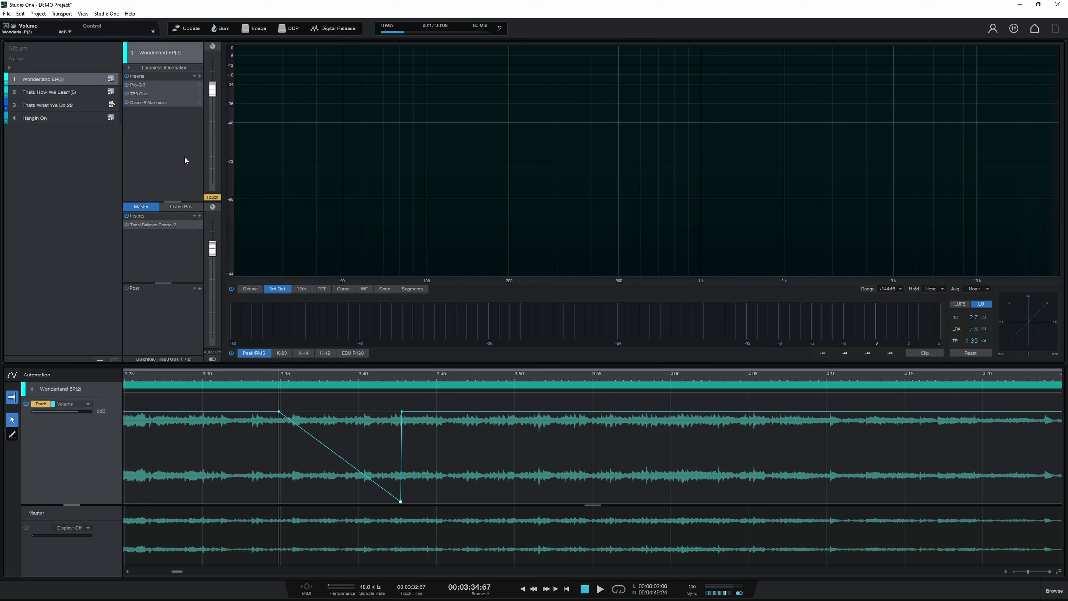
- Set the Wonderland EP(2) automation mode to Latch
click(213, 197)
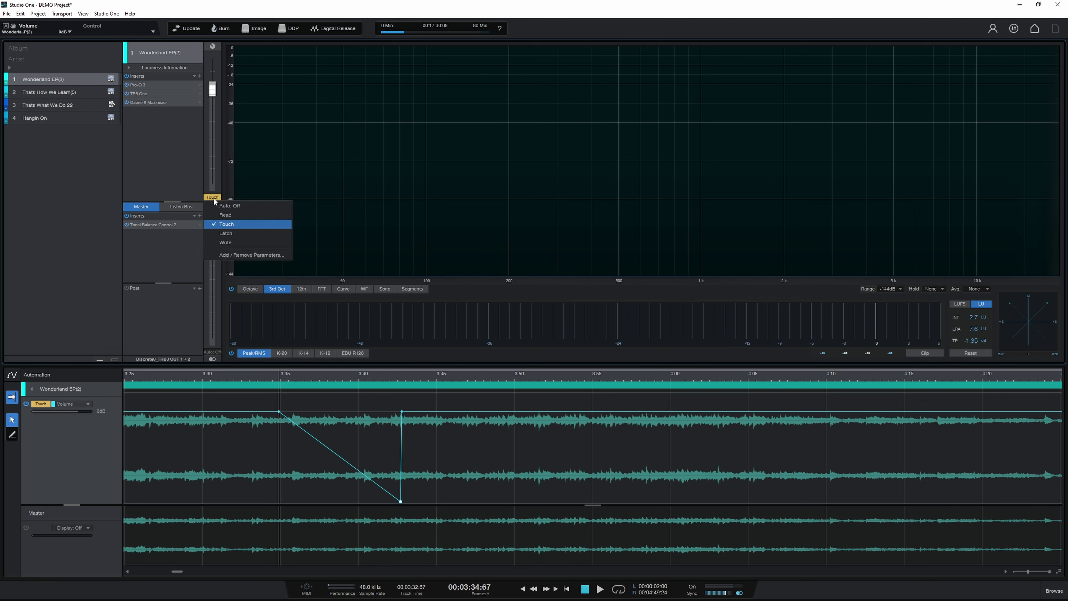
click(229, 234)
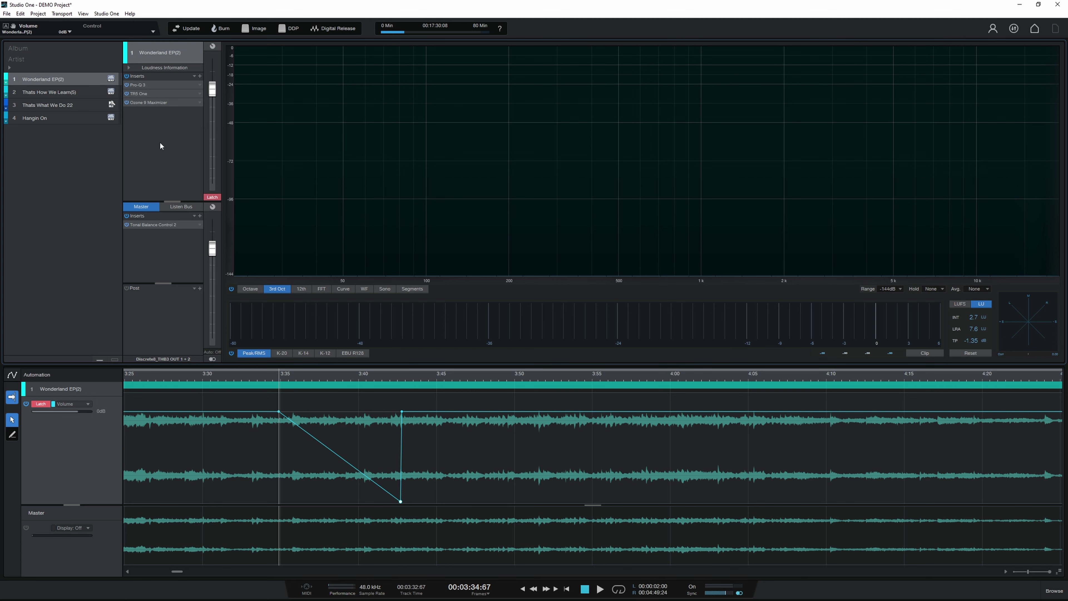
- Play the Volume ramp from 3:35 and record Latch-mode fader moves from about 3:37, holding the lowered level until about 3:48
key(space)
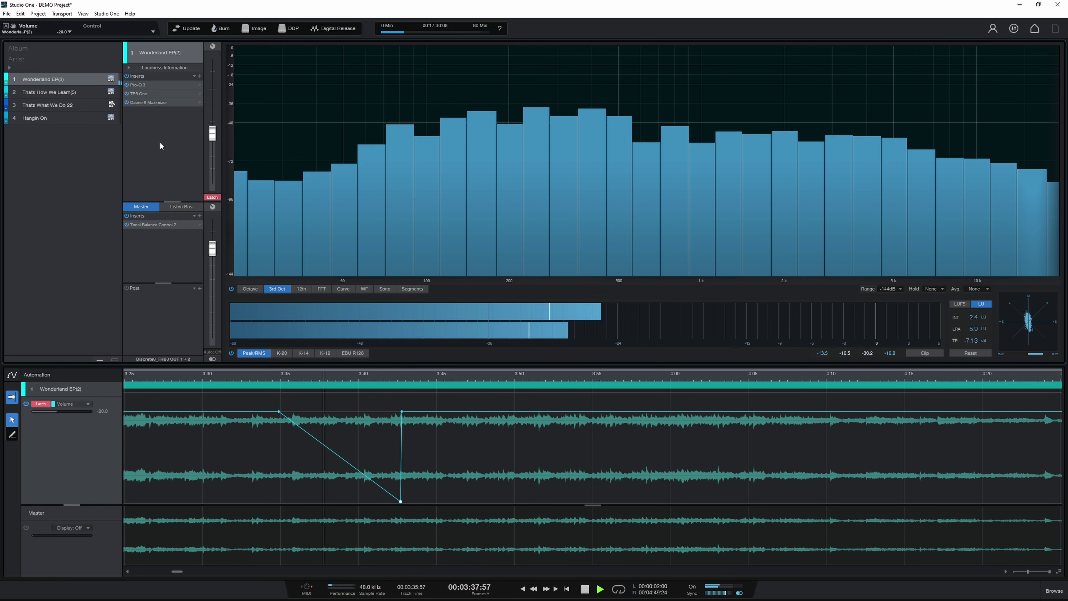
key(space)
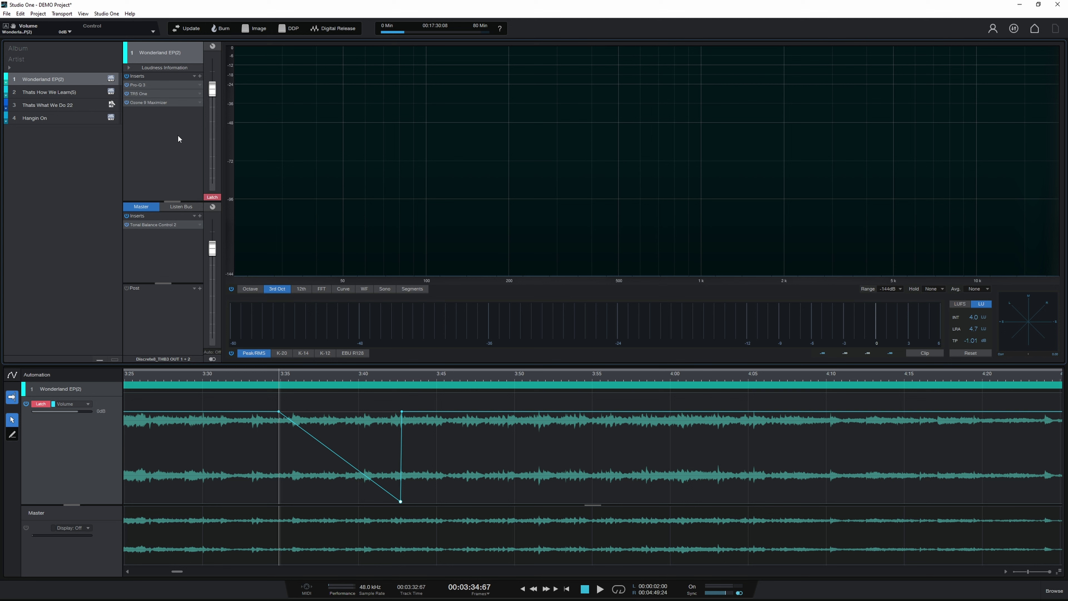
key(space)
mouse_move(210, 123)
mouse_down()
mouse_move(215, 156)
mouse_move(217, 128)
mouse_move(222, 176)
mouse_up()
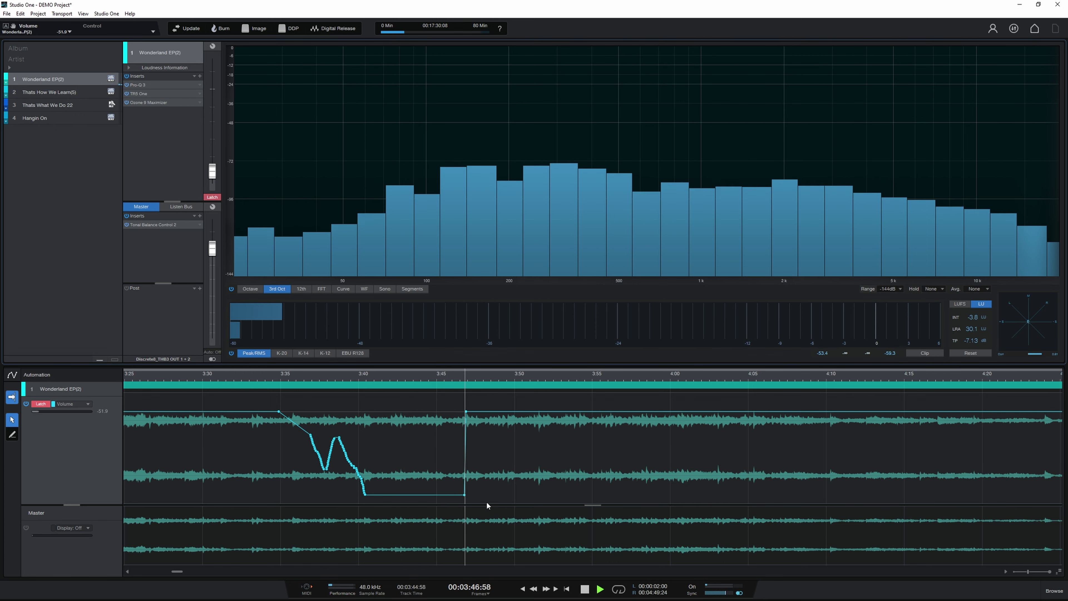
key(space)
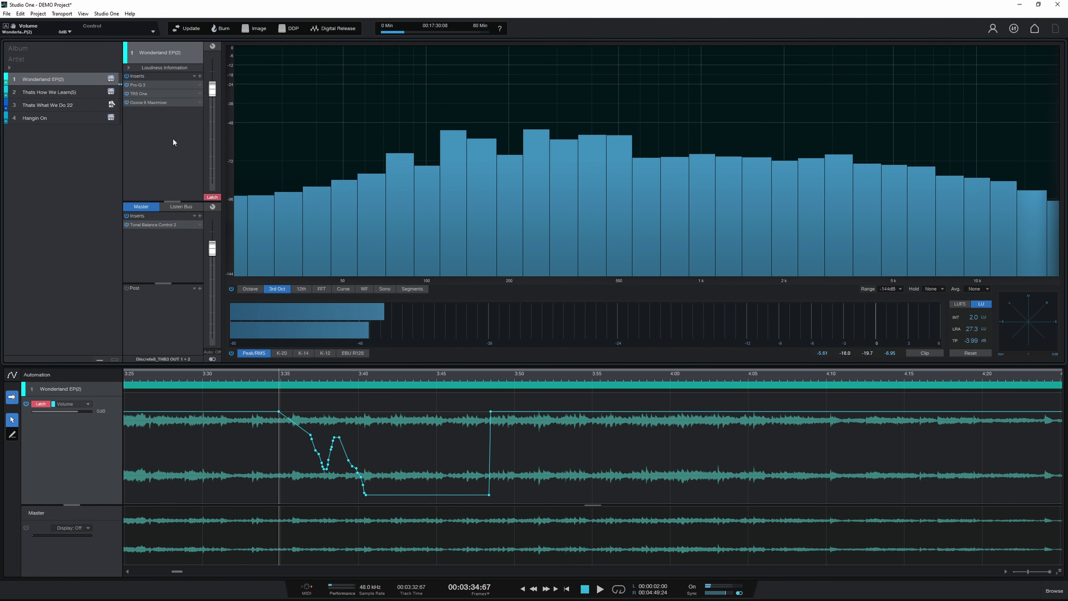
- Open the Pro-Q 3 insert on Wonderland EP(2) and bring up its automation mode choices
double_click(164, 83)
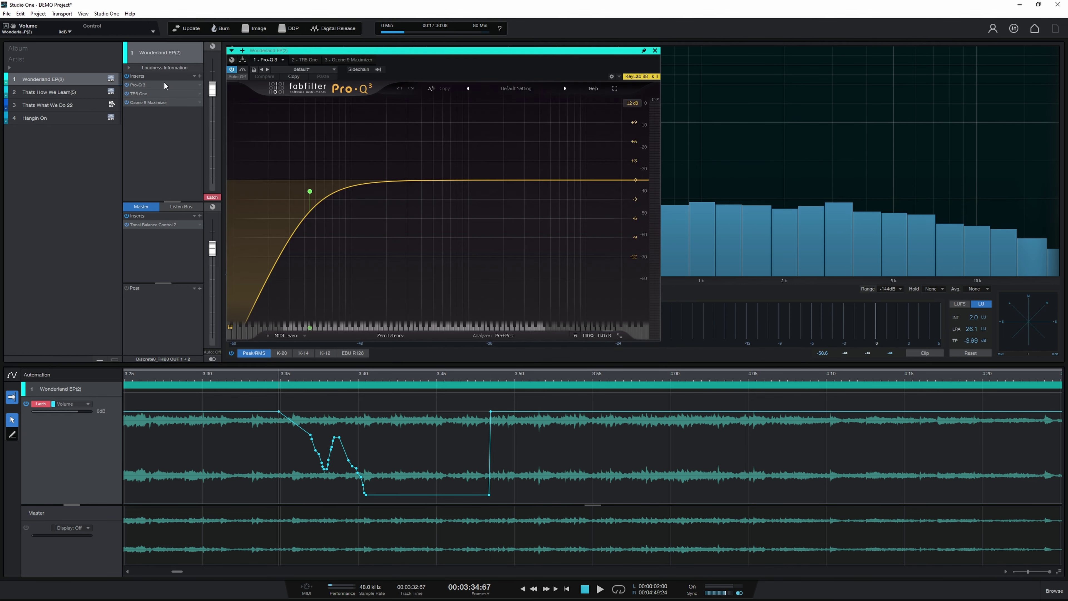
click(238, 77)
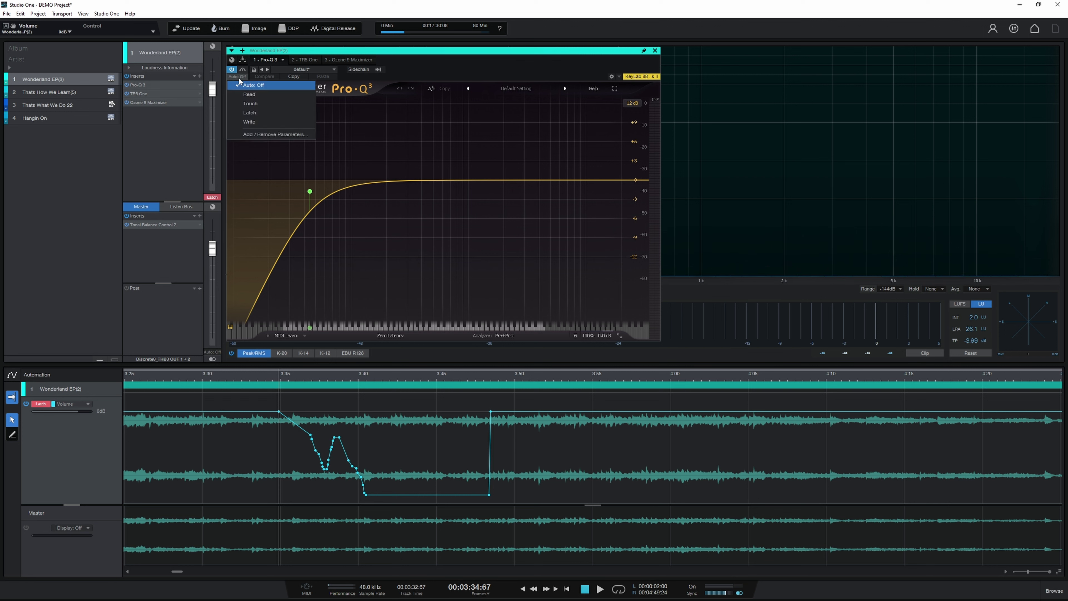